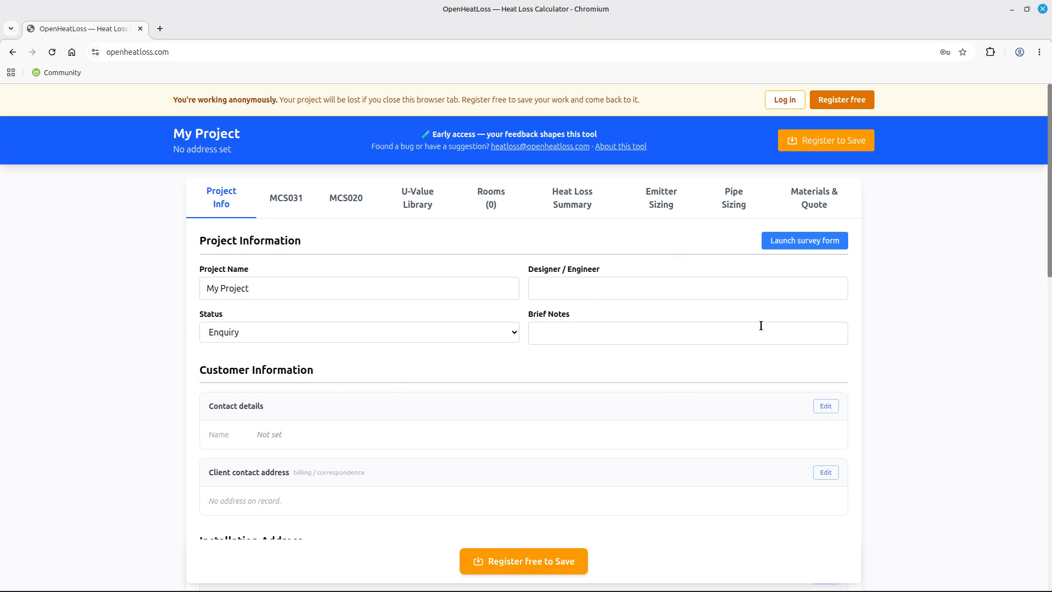
# - Launch the site survey form, review its Property details and Building fabric checklists, and return to the heat loss project
pyautogui.click(794, 242)
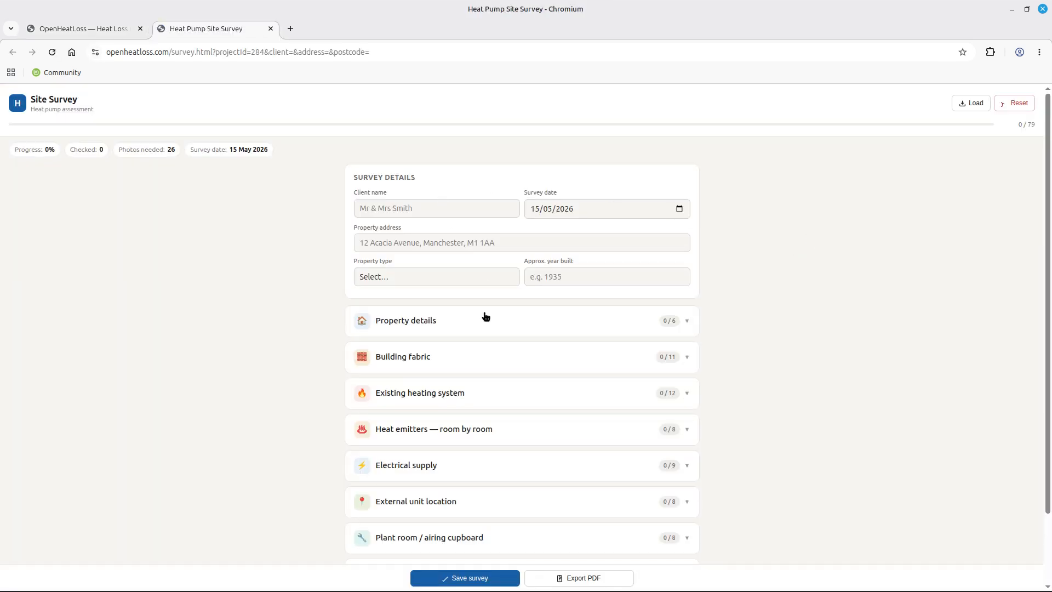
pyautogui.scroll(-3, 260, 357)
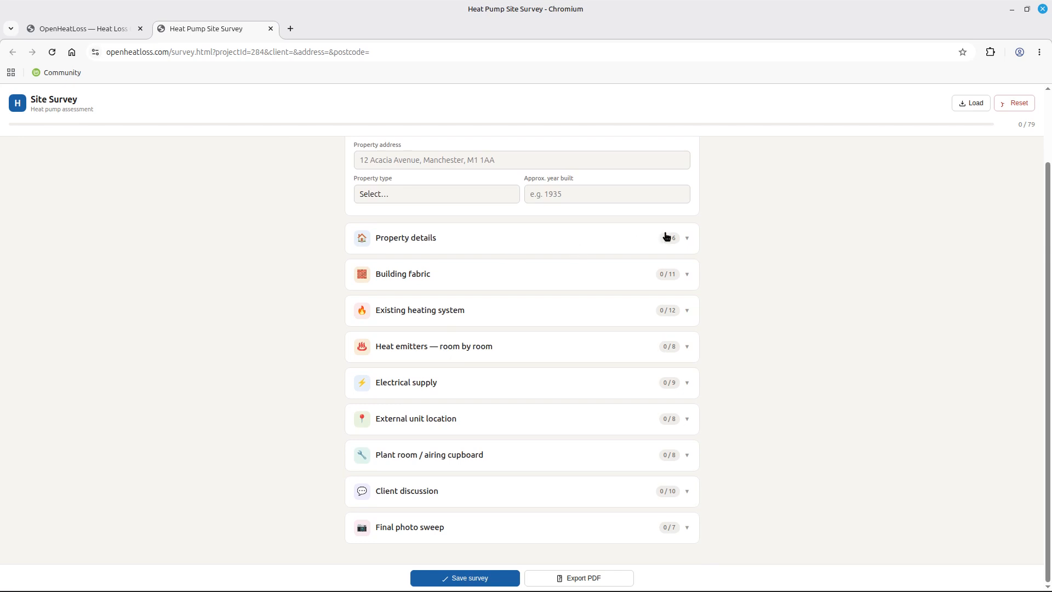
pyautogui.click(685, 240)
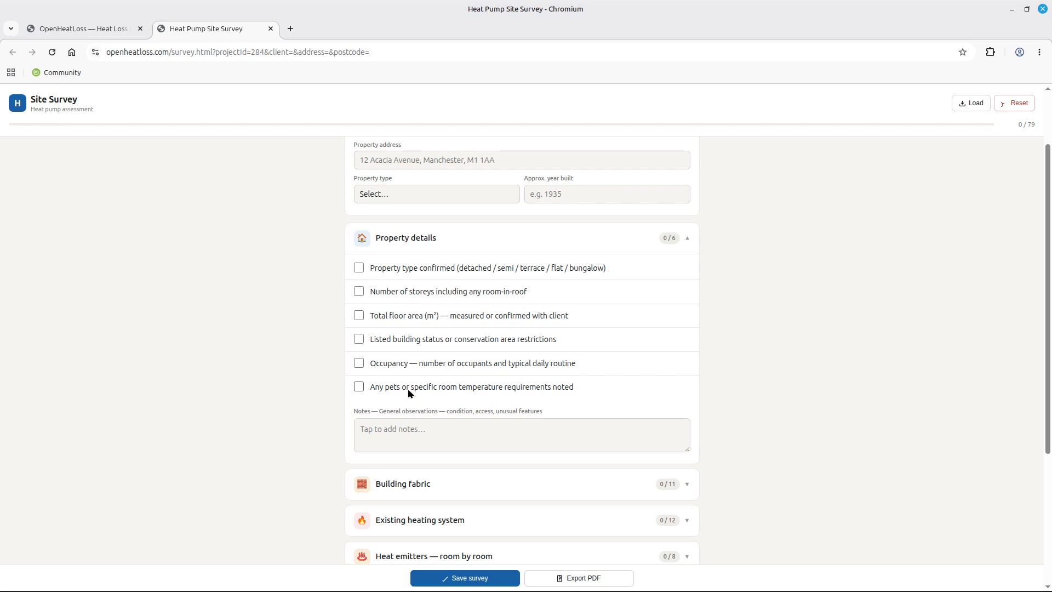
pyautogui.click(687, 240)
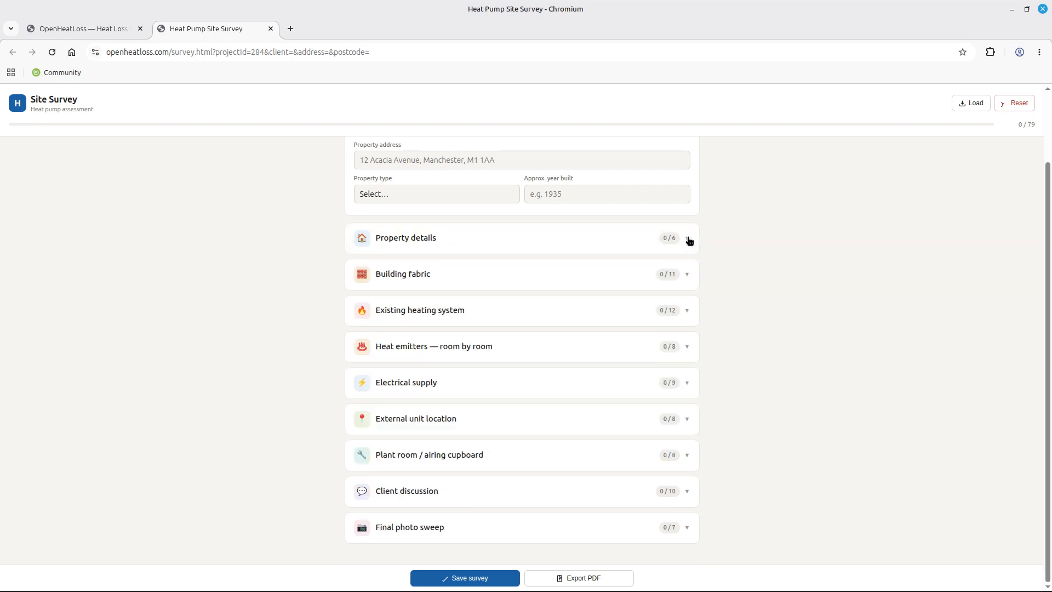
pyautogui.click(687, 276)
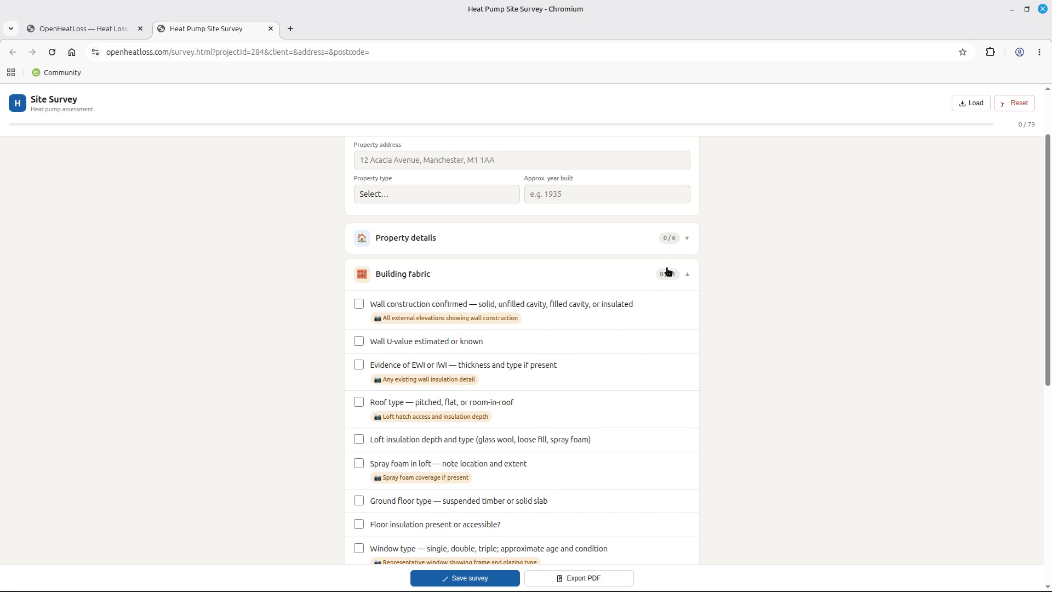
pyautogui.click(689, 280)
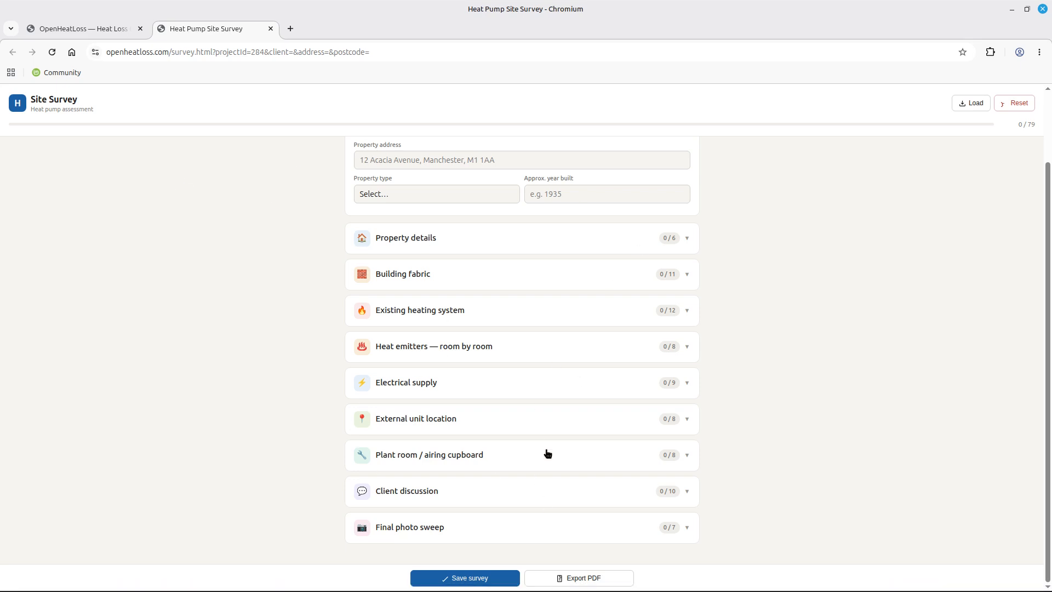
pyautogui.click(62, 24)
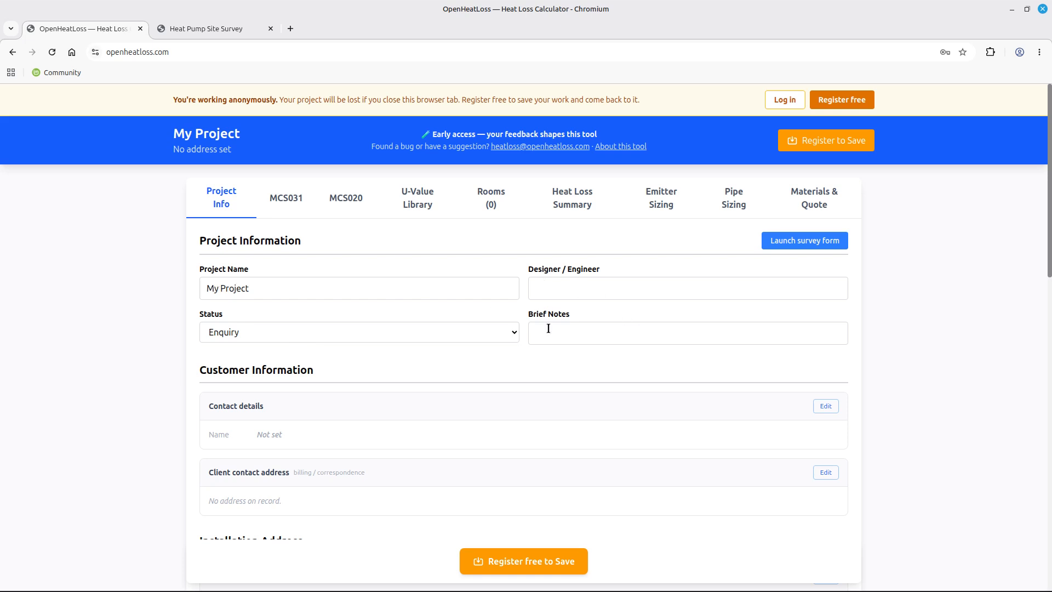
# - Review the project status options and the blank contact details and client contact address forms without entering anything
pyautogui.click(288, 333)
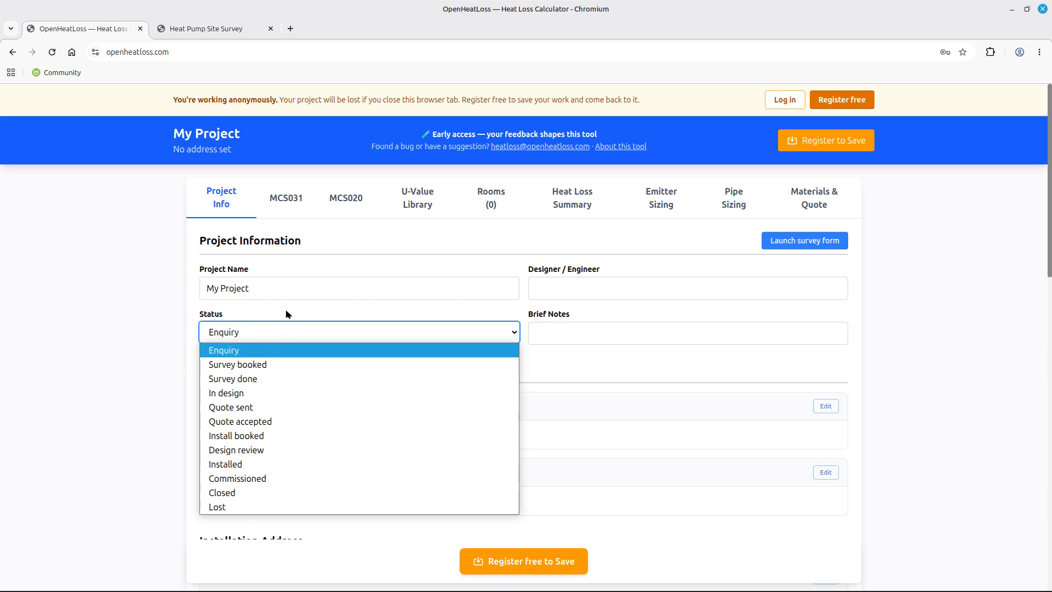
pyautogui.press('Escape')
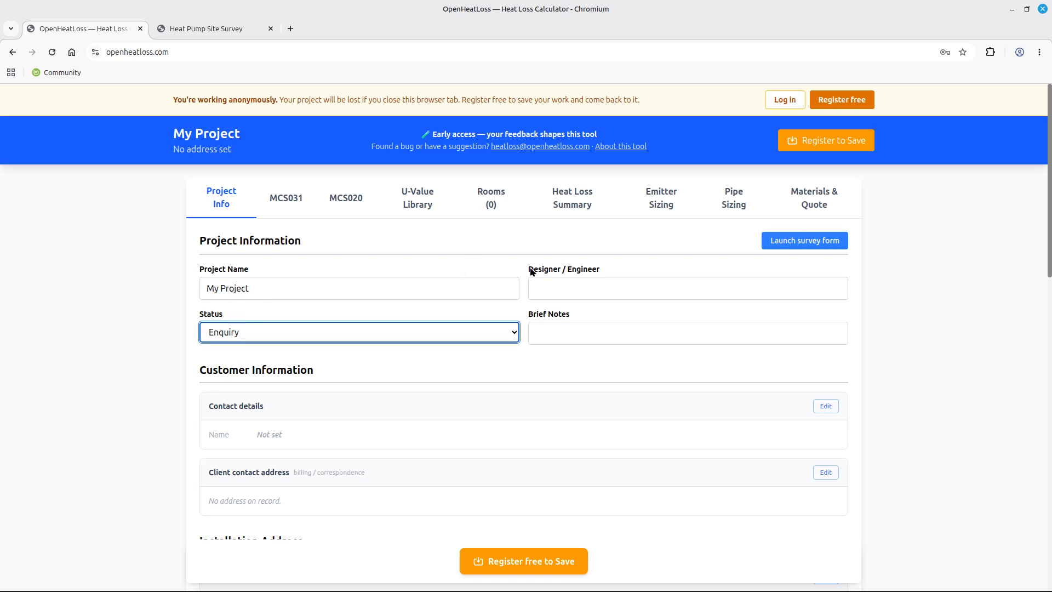
pyautogui.scroll(-3, 530, 265)
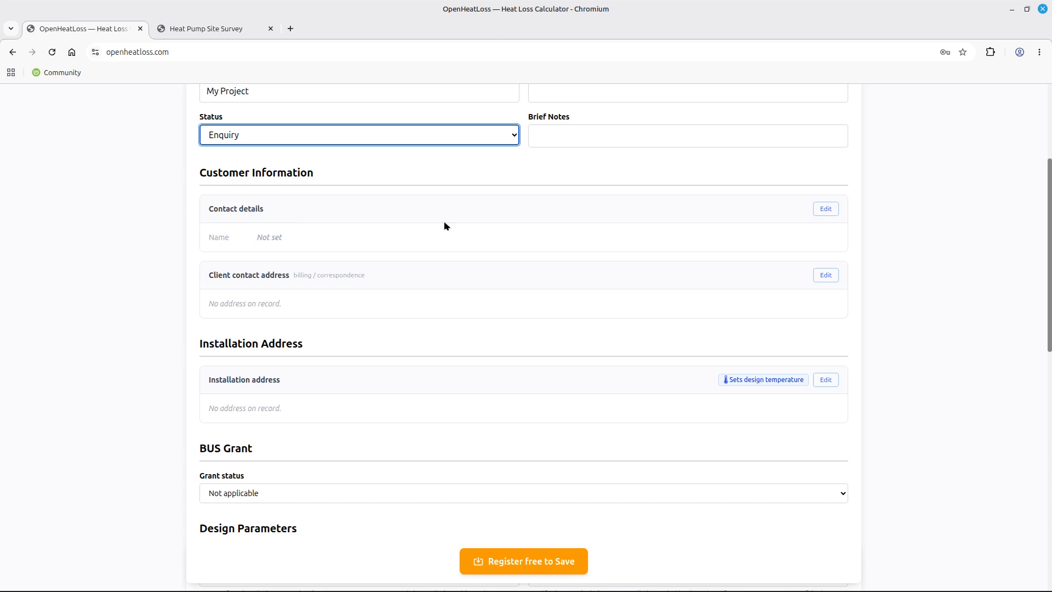
pyautogui.click(824, 208)
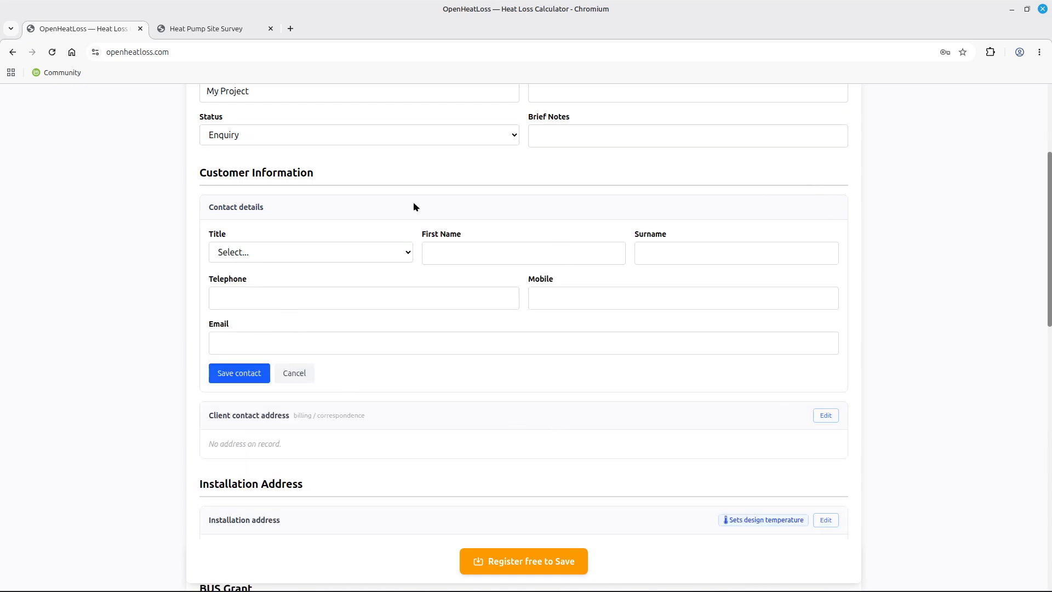
pyautogui.click(293, 374)
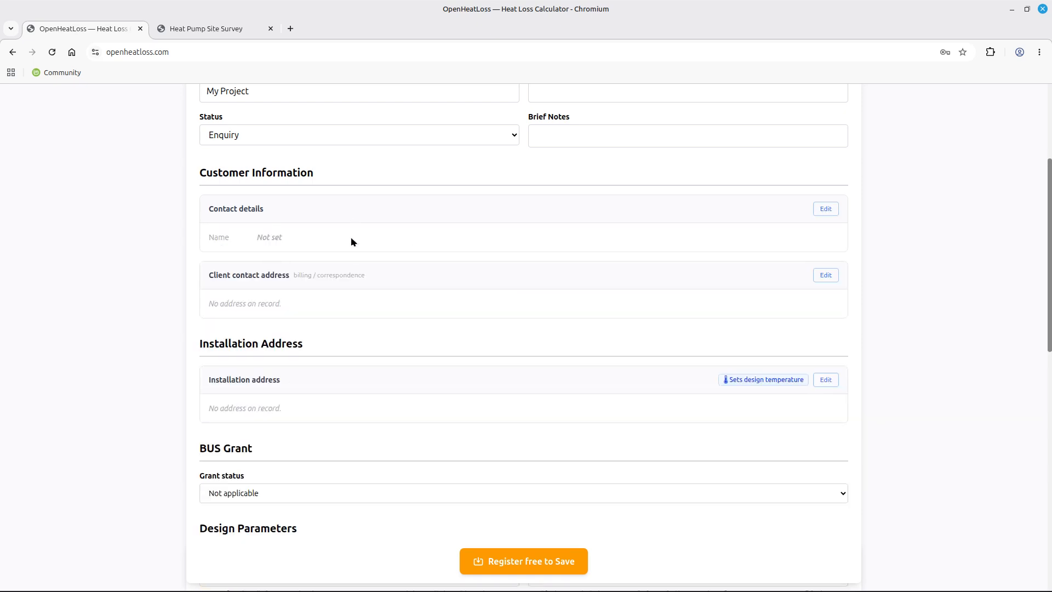
pyautogui.click(817, 274)
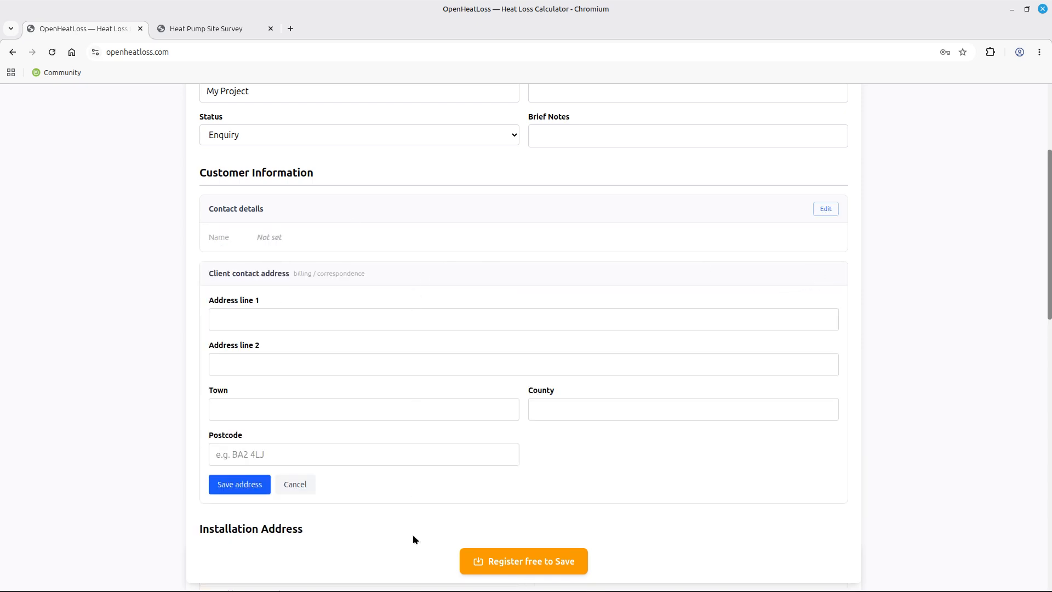
pyautogui.click(292, 486)
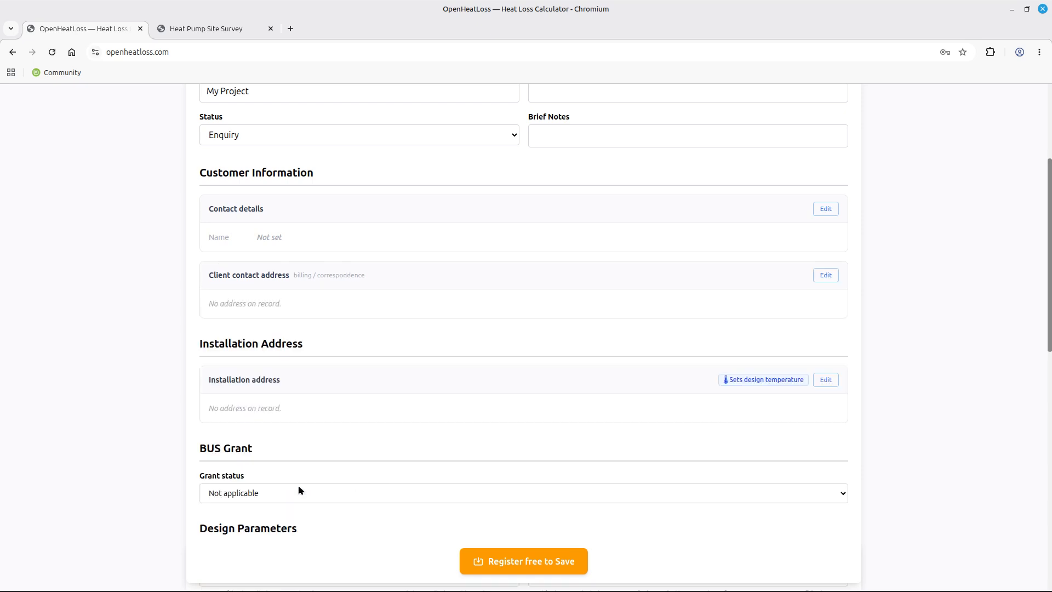
# - Try BS1 as the installation address postcode and check the design temperature it gives
pyautogui.scroll(-3, 393, 371)
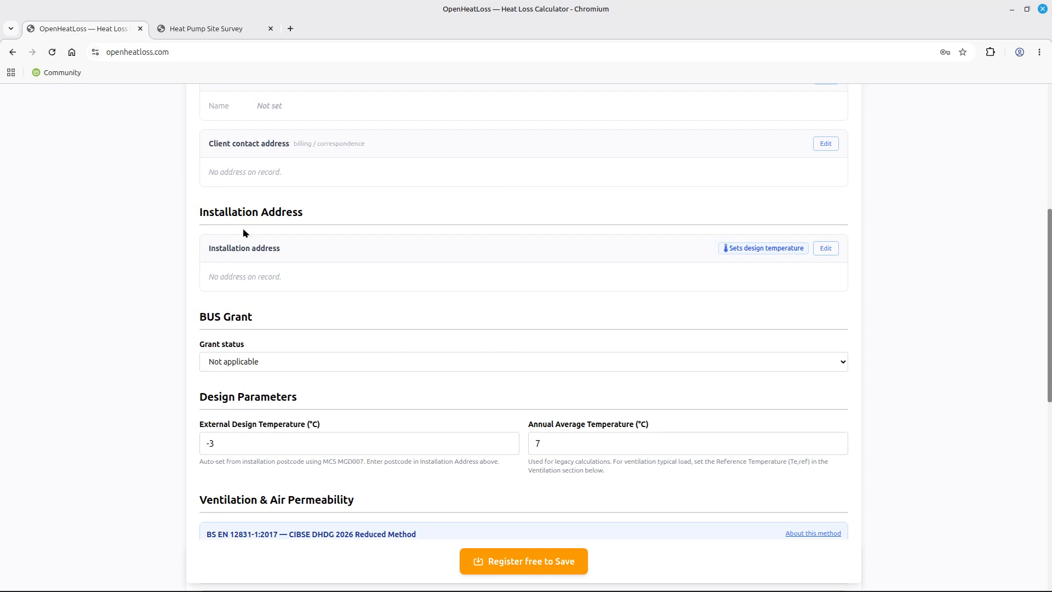
pyautogui.click(821, 251)
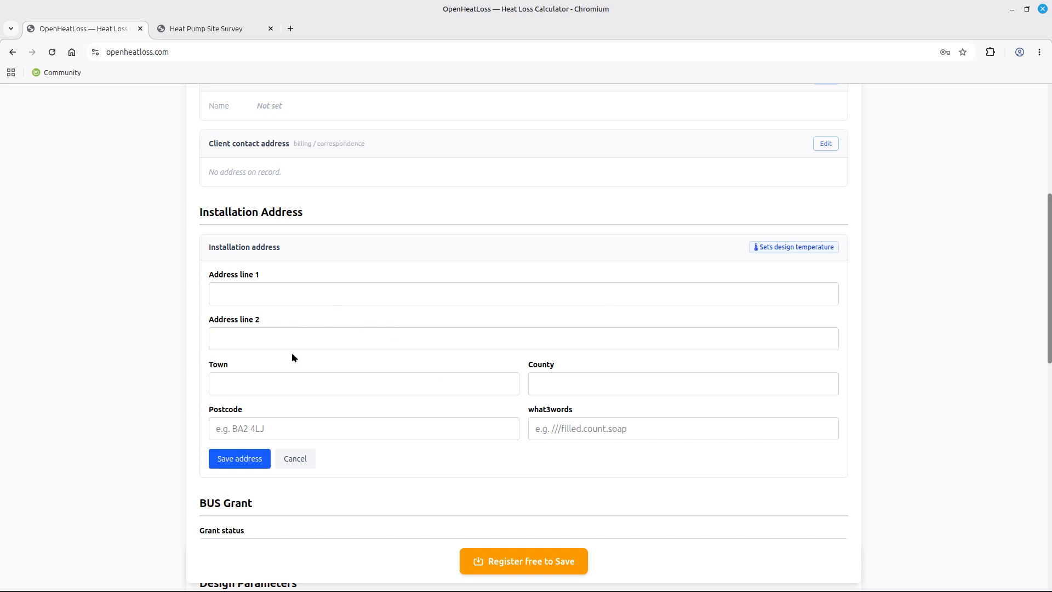
pyautogui.click(243, 429)
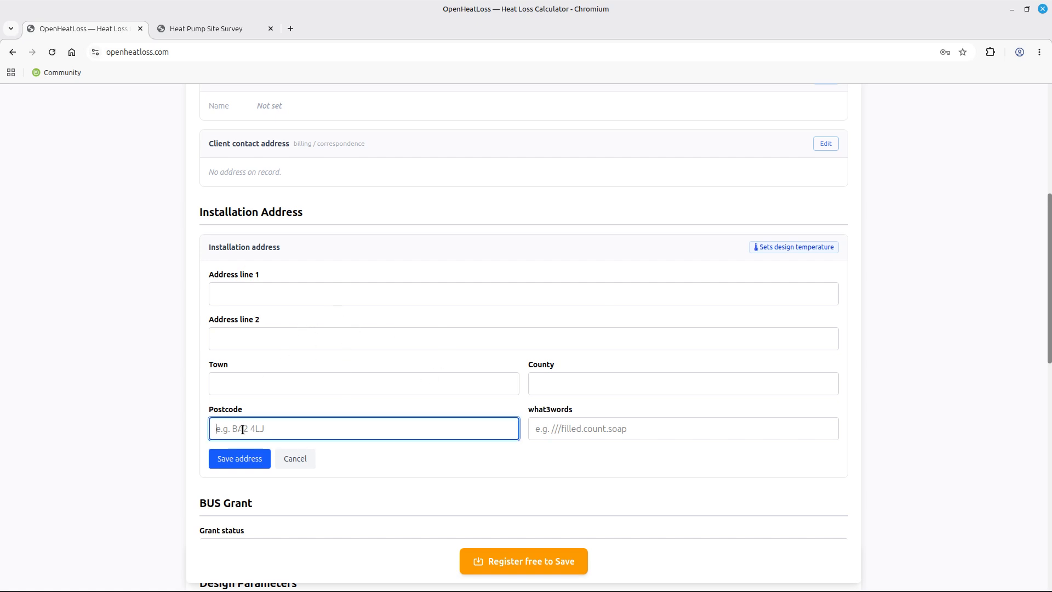
pyautogui.write('B')
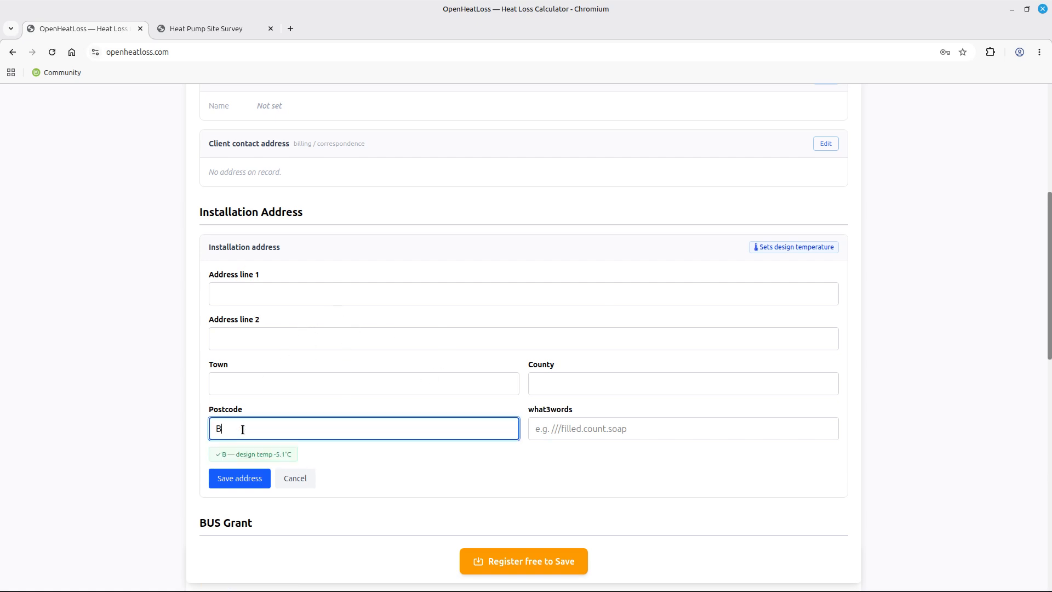
pyautogui.write('S1')
pyautogui.moveTo(221, 454); pyautogui.dragTo(302, 458)
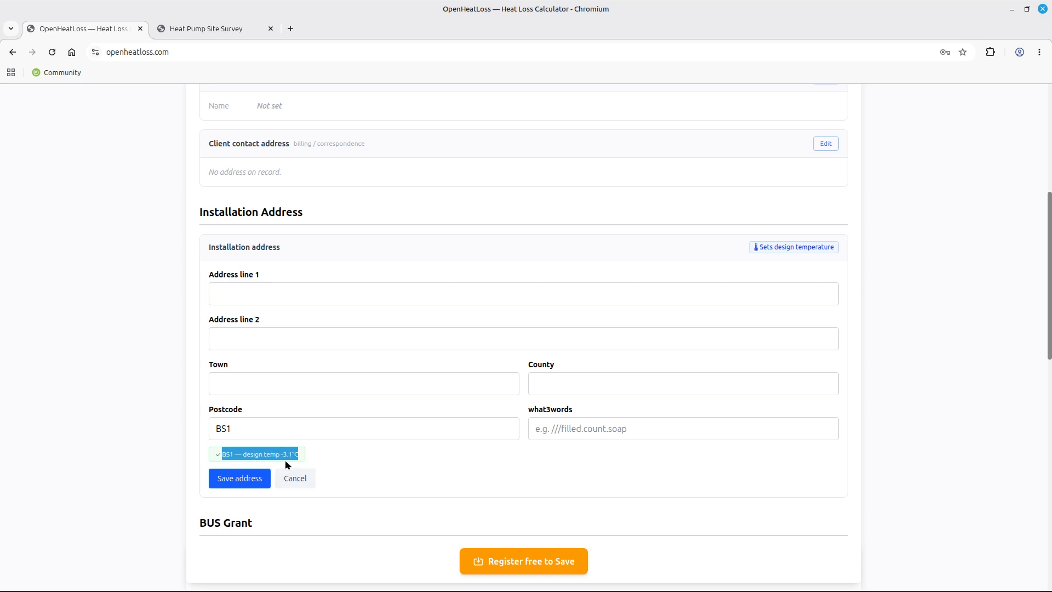
pyautogui.click(333, 456)
pyautogui.scroll(-3, 413, 447)
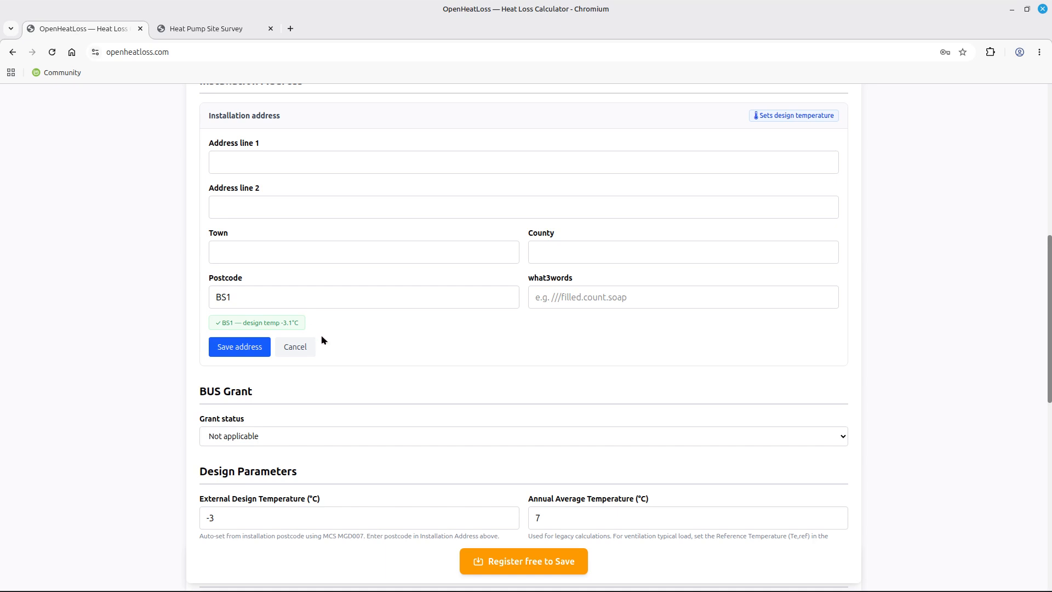
pyautogui.scroll(-2, 342, 371)
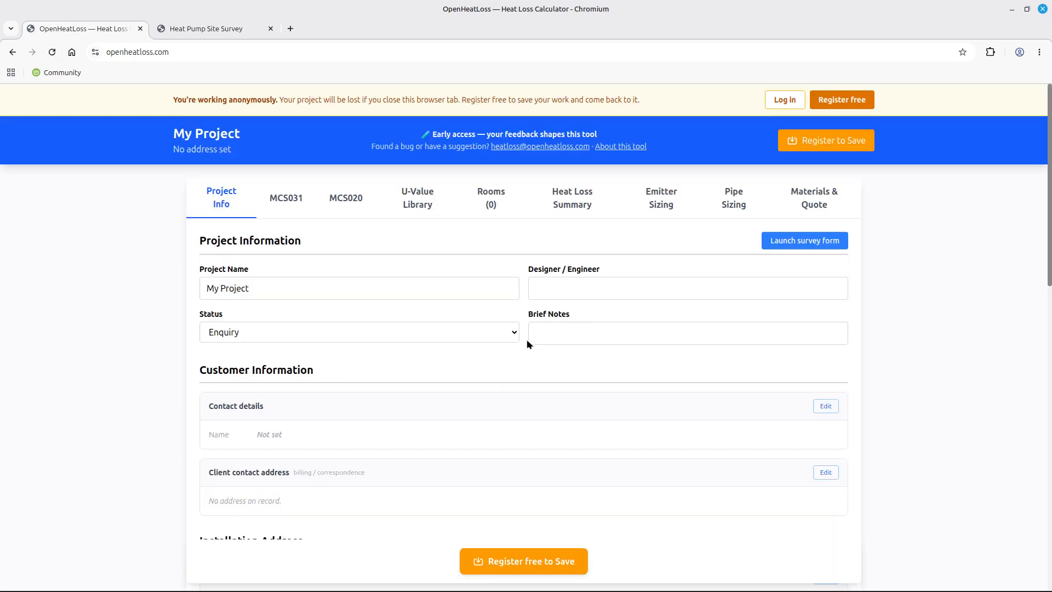
# - Reopen the installation address for editing and enter BS1 as its postcode
pyautogui.scroll(-1, 323, 319)
pyautogui.scroll(-5, 323, 321)
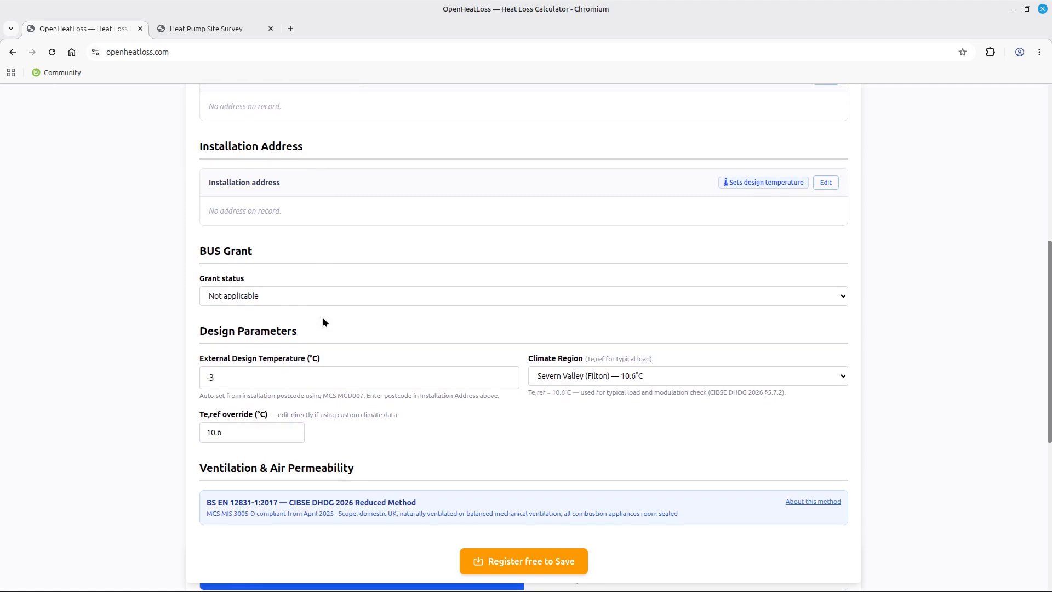
pyautogui.scroll(2, 323, 322)
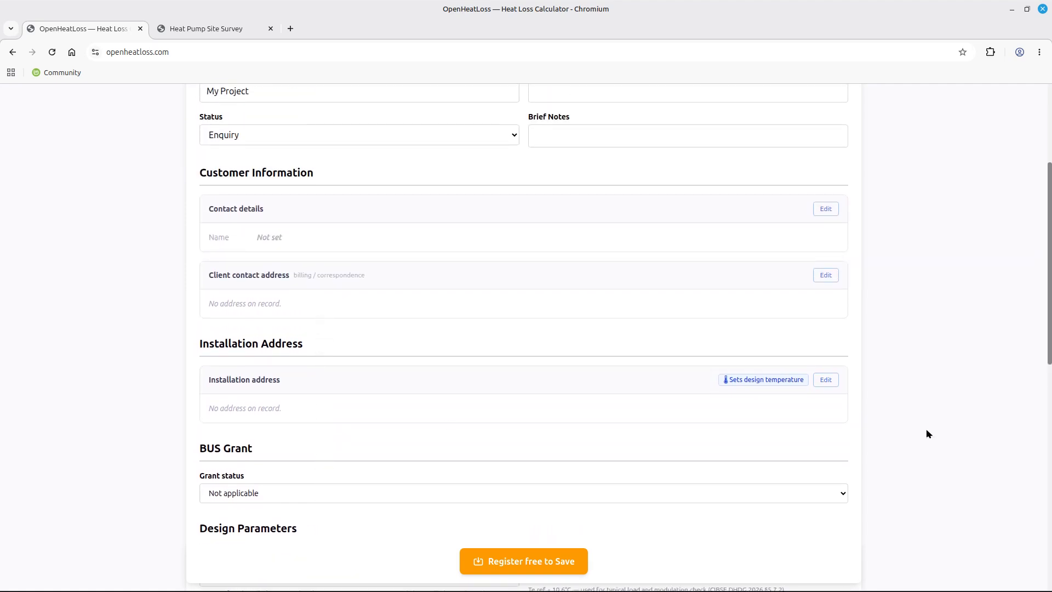
pyautogui.click(831, 379)
pyautogui.scroll(-4, 329, 326)
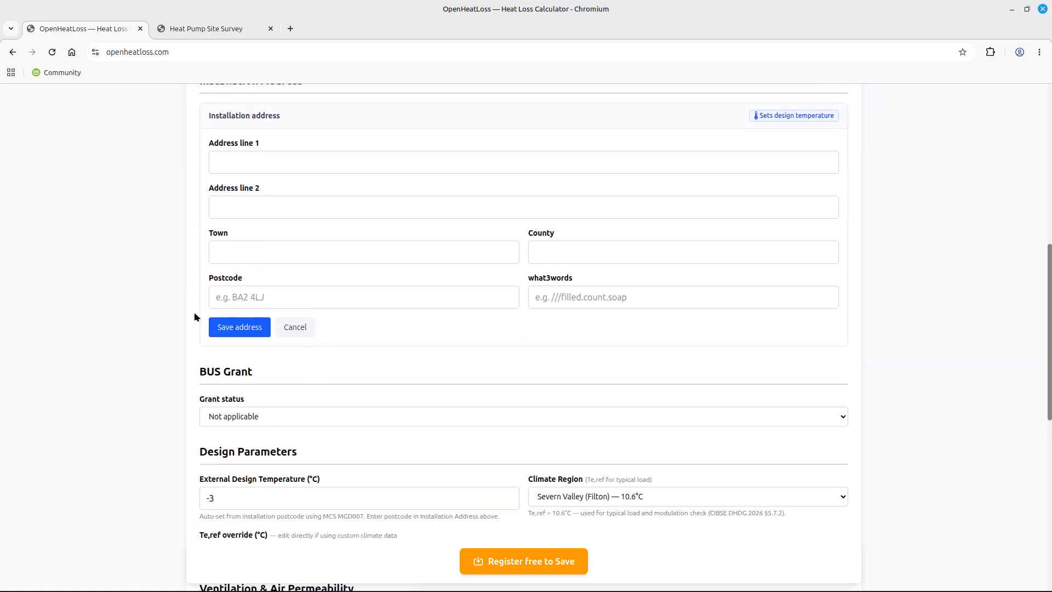
pyautogui.click(222, 305)
pyautogui.write('B')
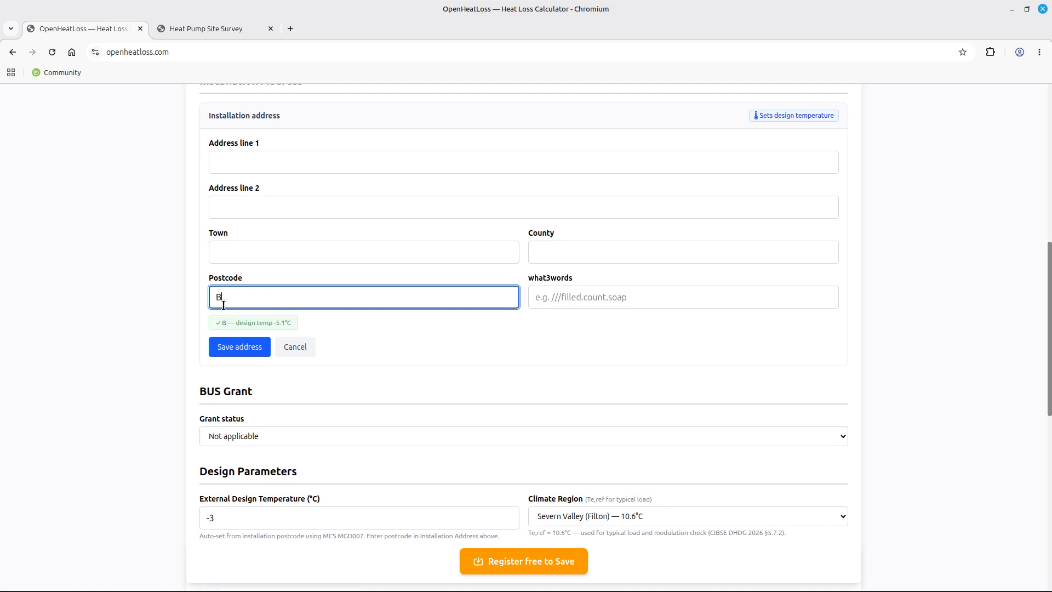
pyautogui.write('S1')
pyautogui.click(284, 369)
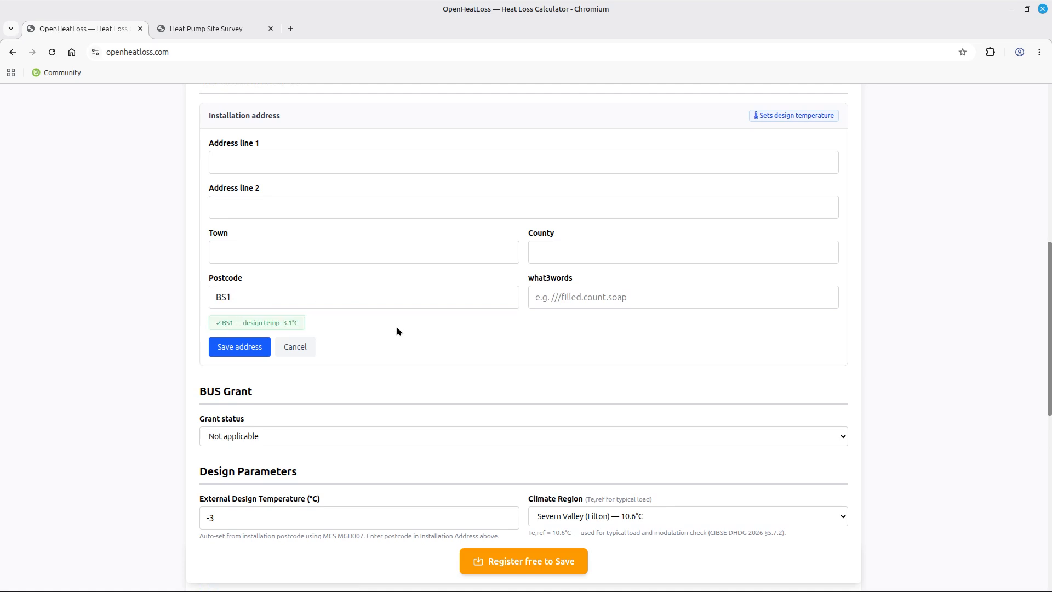
# - Set the BUS grant status to "Approved — work can commence" and leave the voucher expiry date blank
pyautogui.scroll(-2, 397, 327)
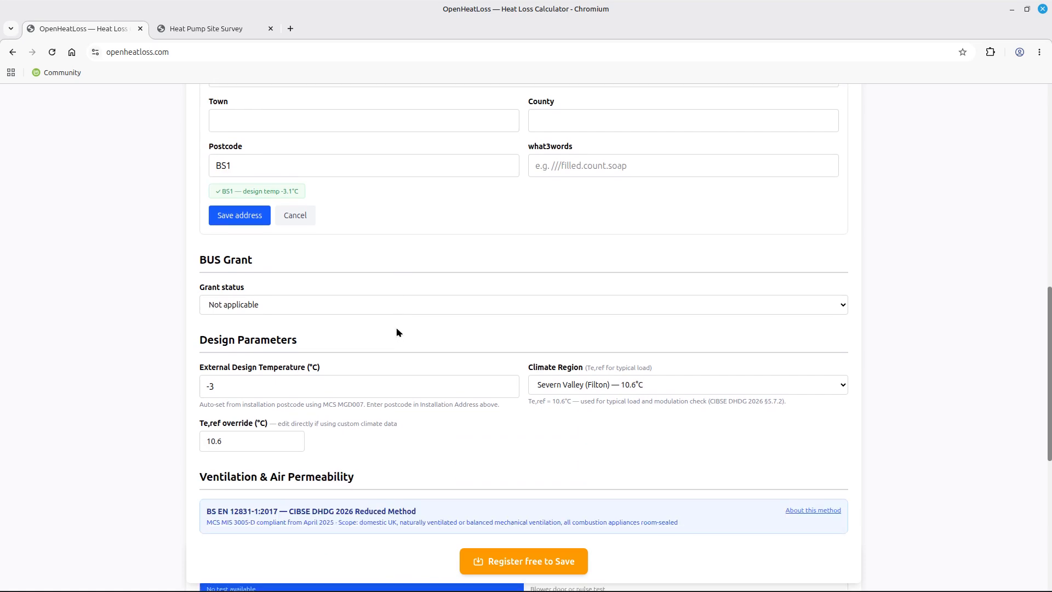
pyautogui.scroll(-1, 351, 243)
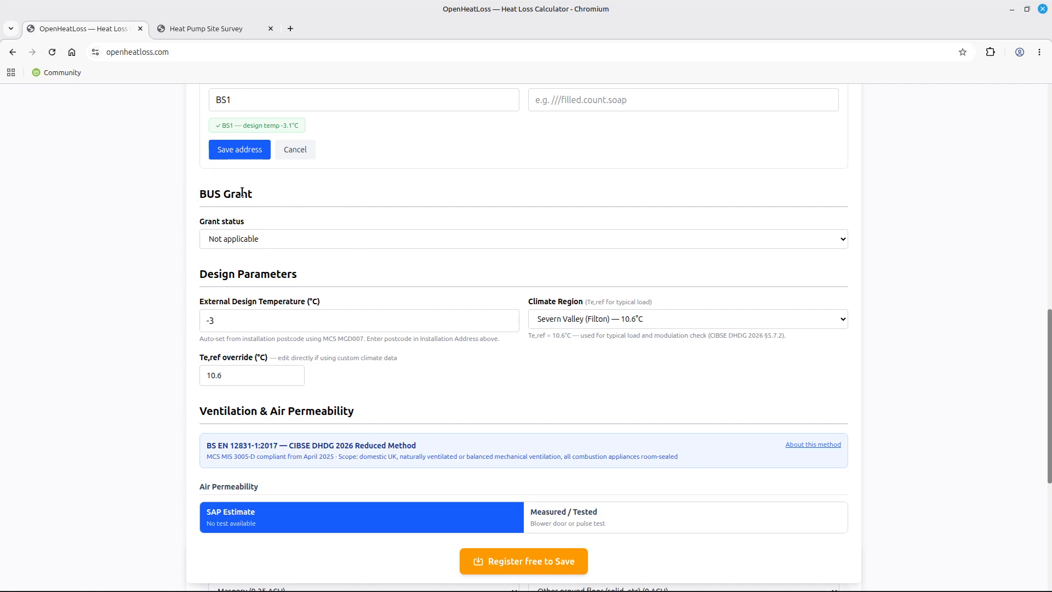
pyautogui.click(256, 244)
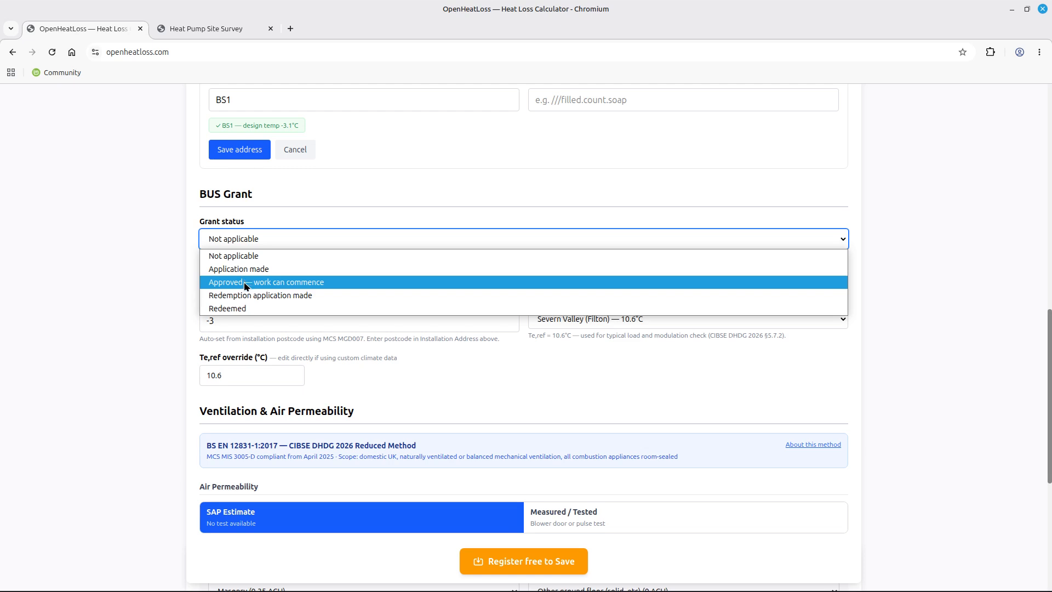
pyautogui.click(245, 282)
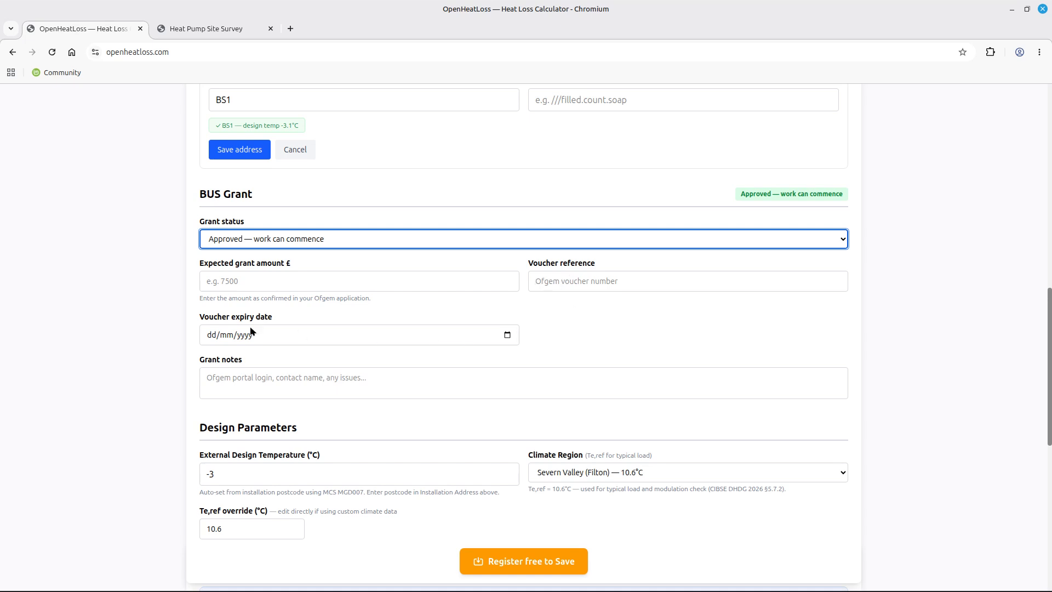
pyautogui.click(210, 338)
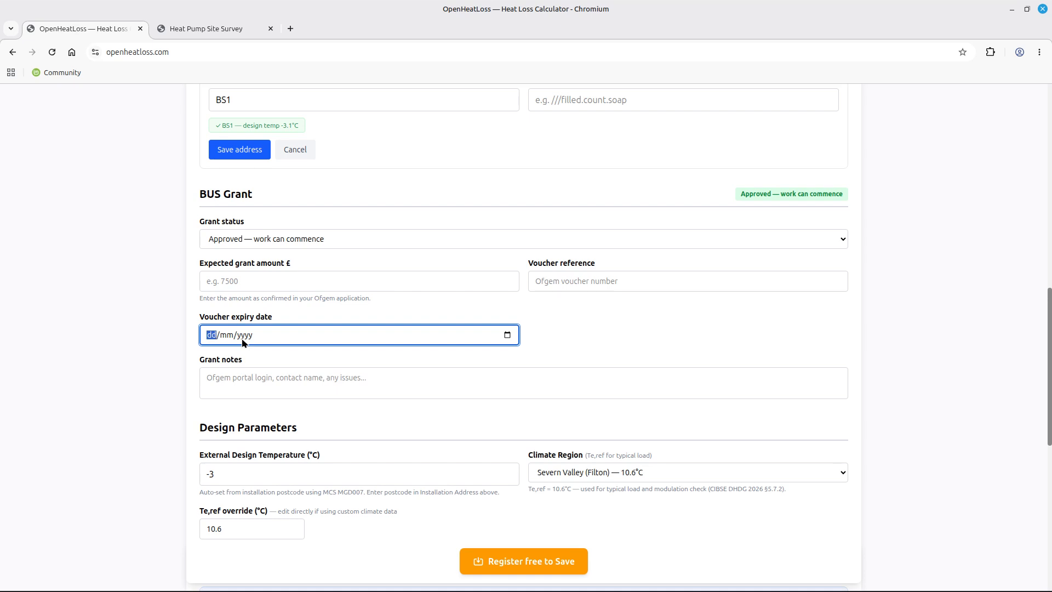
pyautogui.click(268, 362)
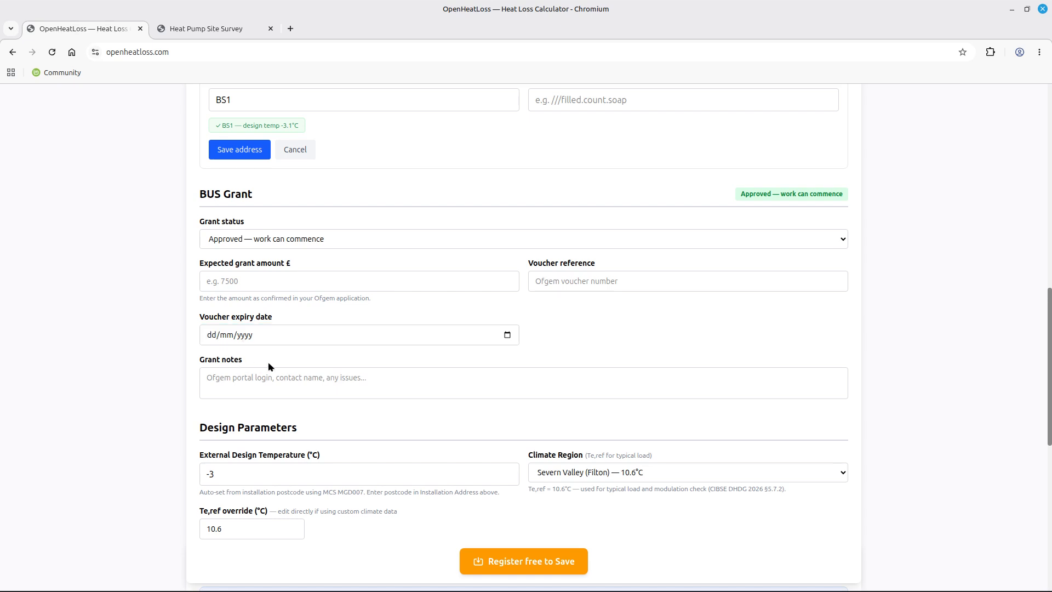
# - Compare the design temperature under the installation postcode with the External Design Temperature in Design Parameters
pyautogui.scroll(-2, 380, 296)
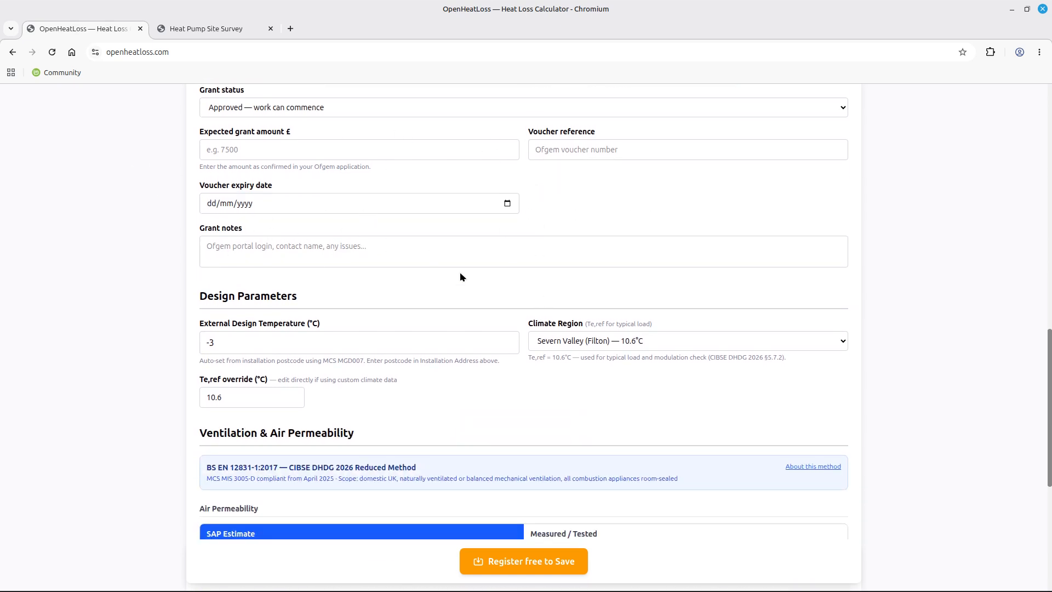
pyautogui.scroll(-3, 460, 276)
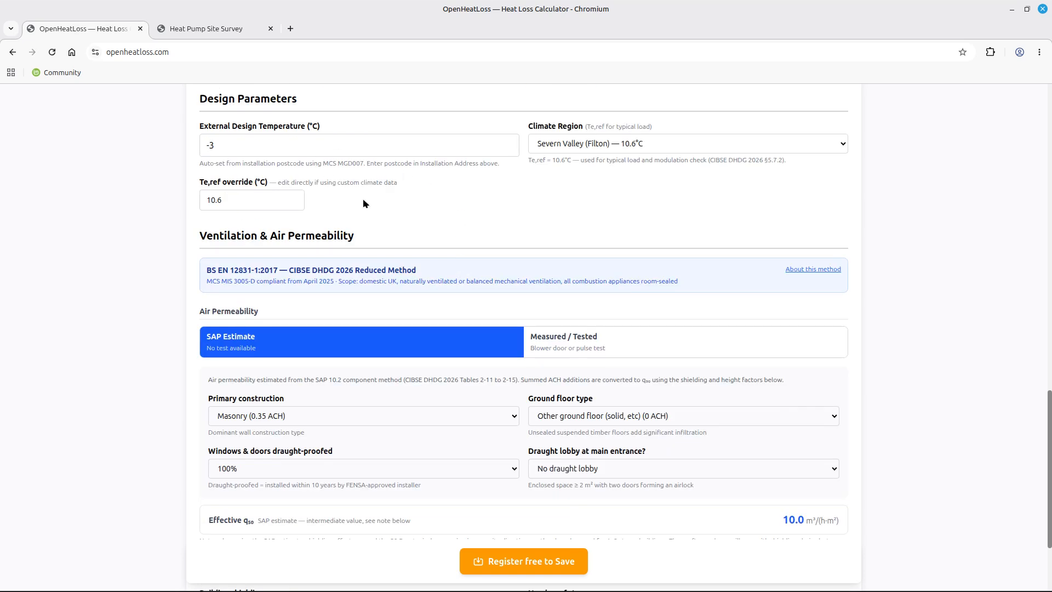
pyautogui.scroll(-1, 425, 232)
pyautogui.scroll(5, 425, 241)
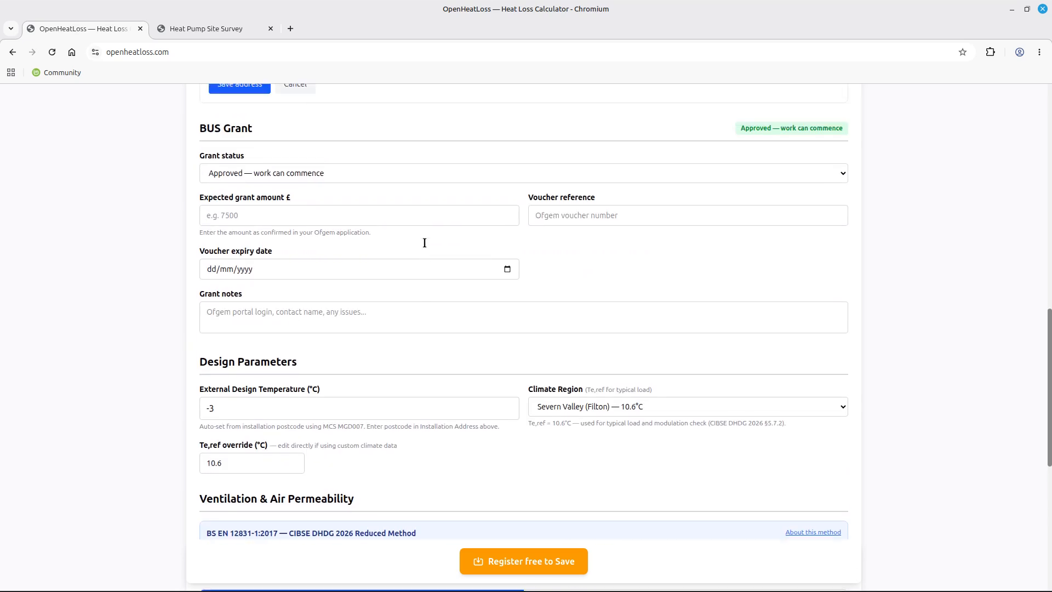
pyautogui.scroll(2, 425, 243)
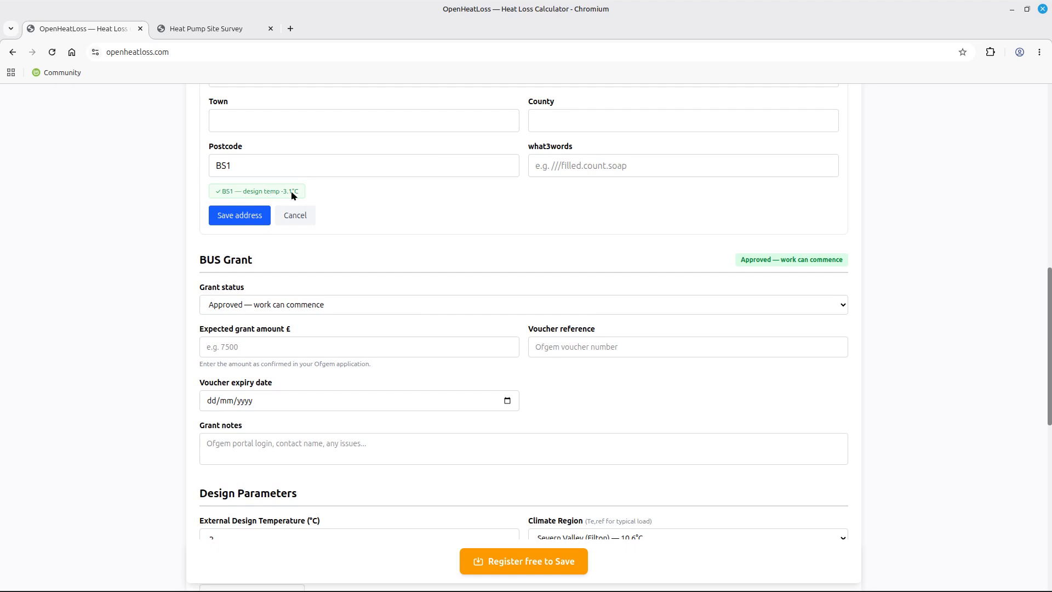
pyautogui.scroll(-5, 392, 215)
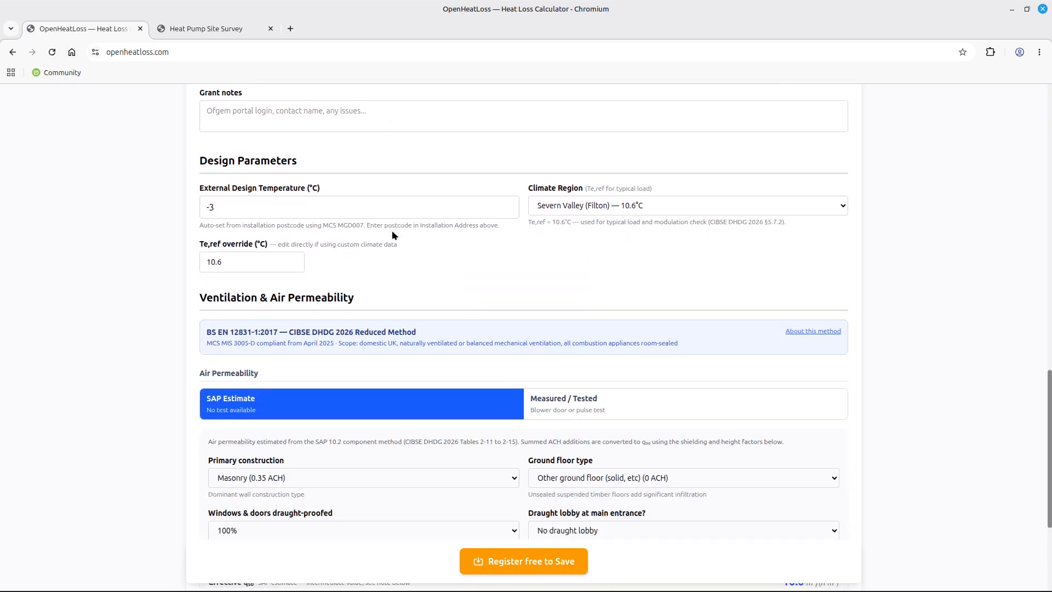
pyautogui.scroll(-1, 392, 235)
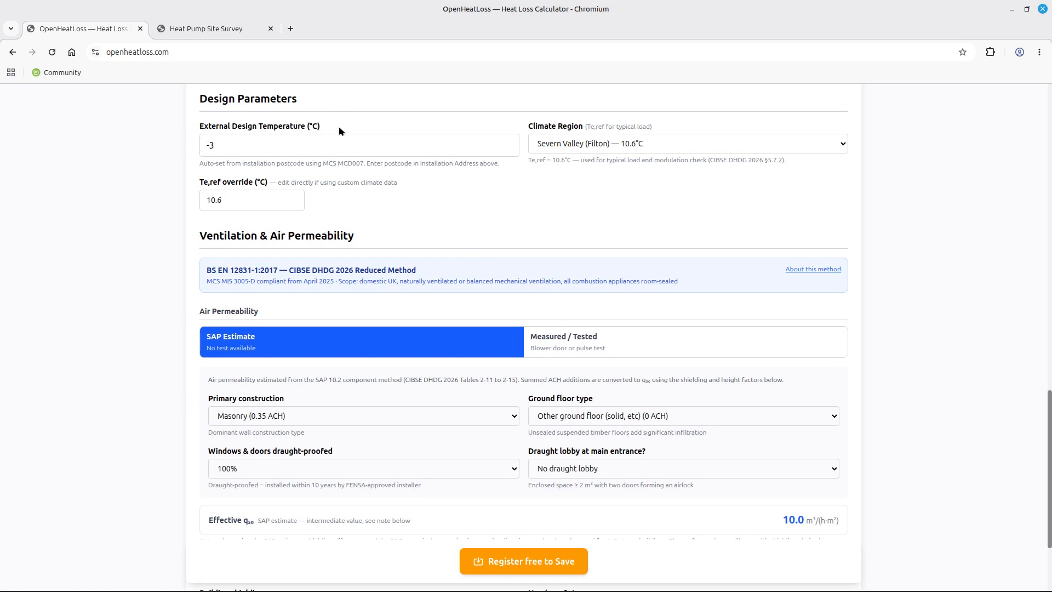
pyautogui.doubleClick(217, 144)
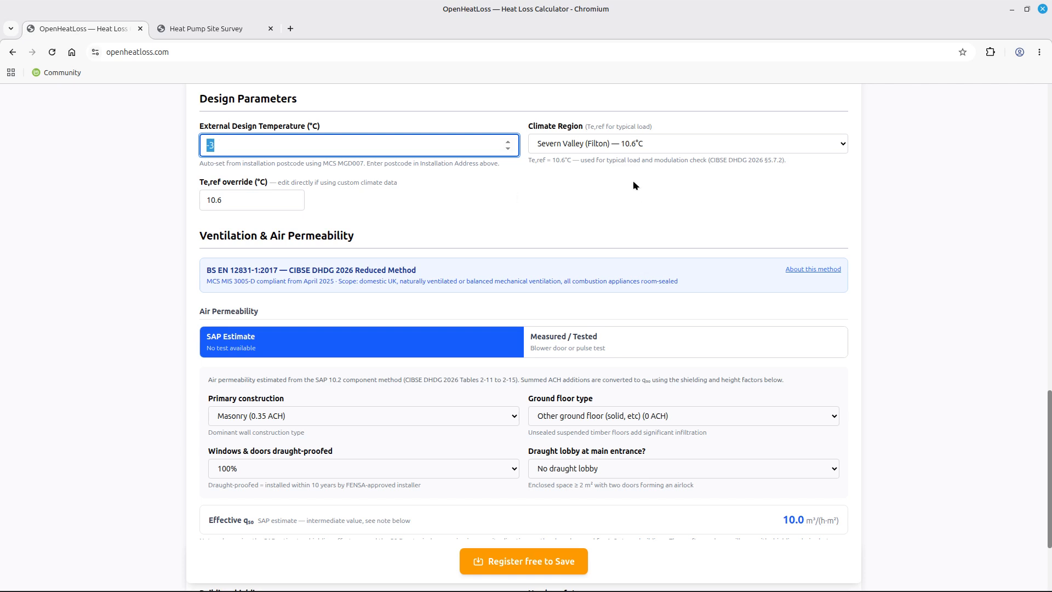
# - Set the climate region to "Default — Mean UK average — 10°C" and review the other regions in the list
pyautogui.click(570, 145)
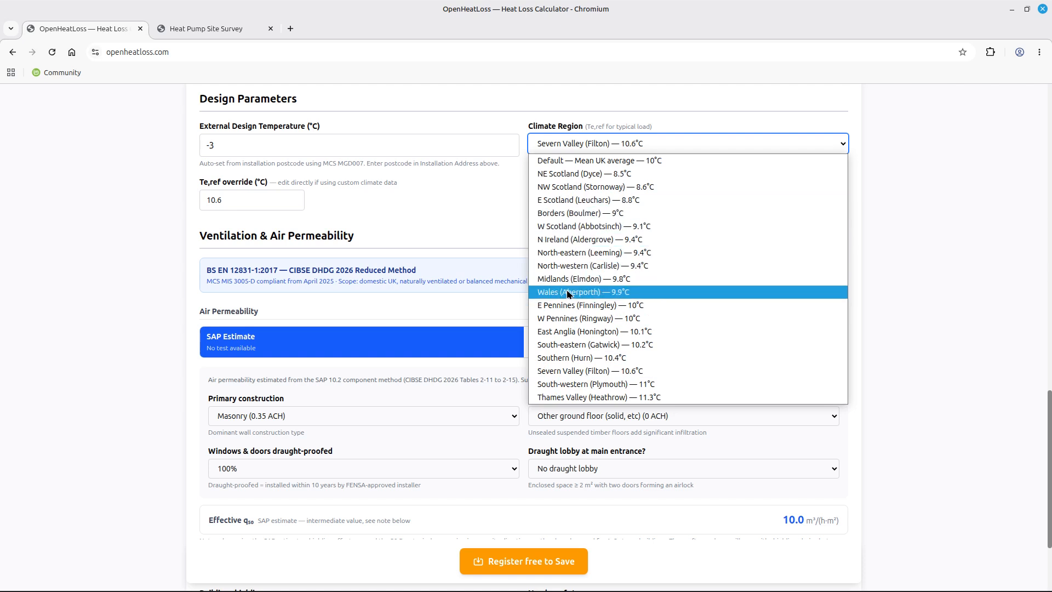
pyautogui.click(601, 161)
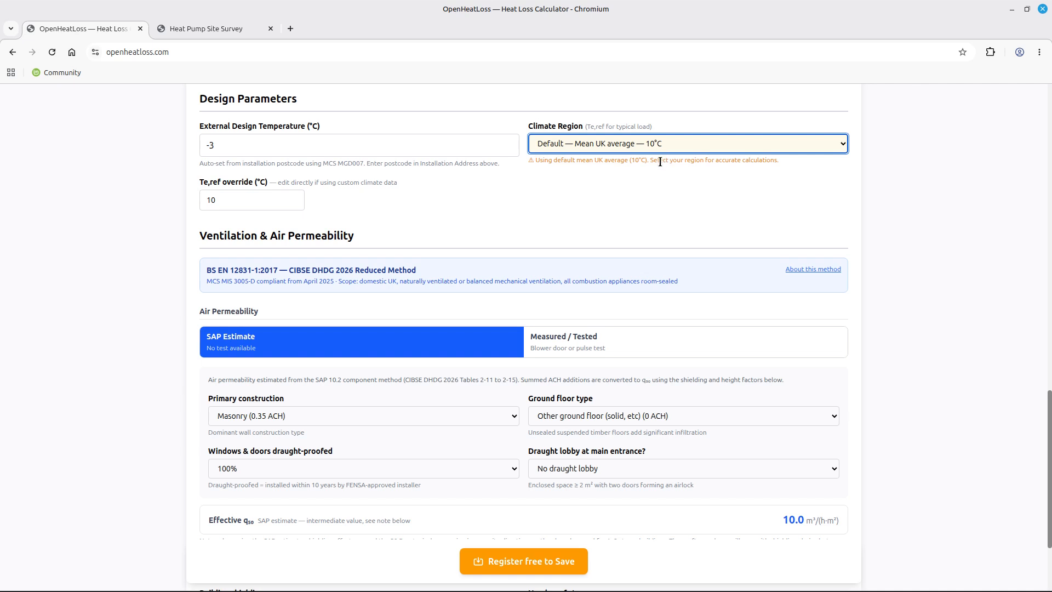
pyautogui.click(650, 175)
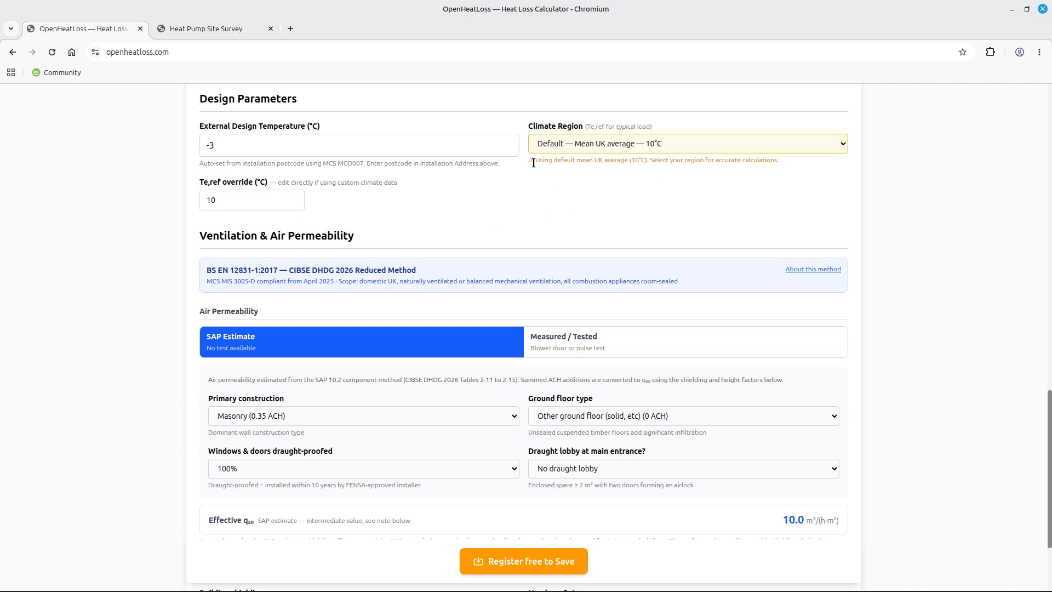
pyautogui.click(564, 142)
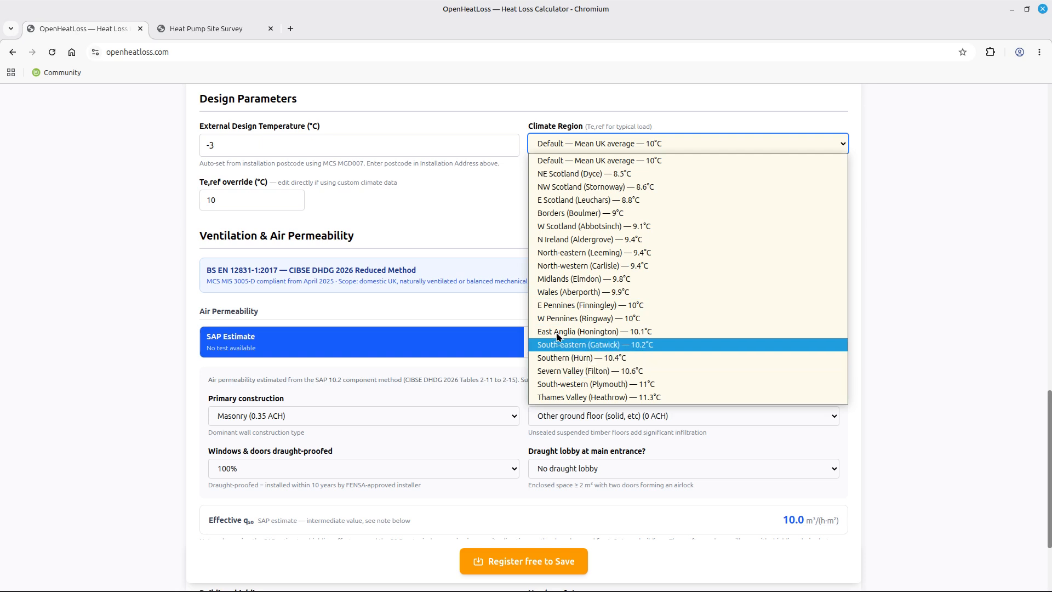
pyautogui.click(454, 218)
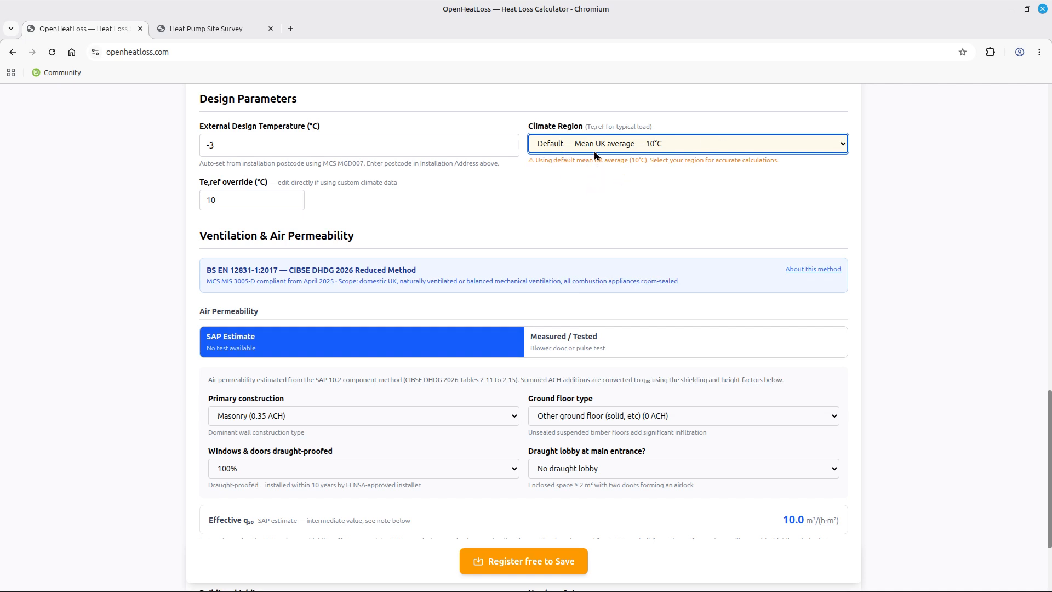
pyautogui.click(577, 186)
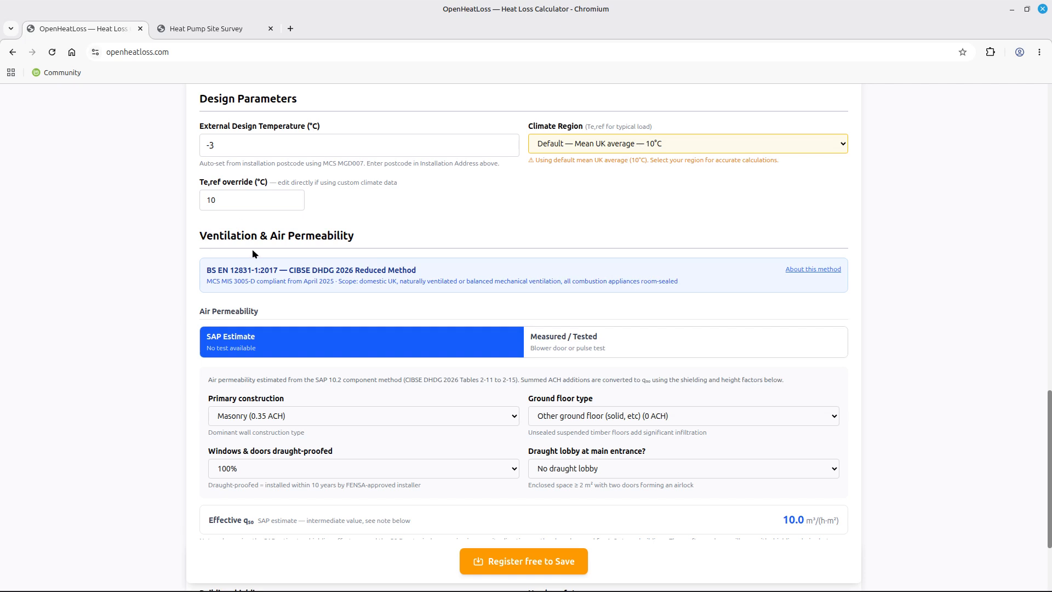
# - Expand the ventilation method explanation and read it through to the note on whole-house unbalanced mechanical extract ventilation
pyautogui.scroll(-3, 270, 217)
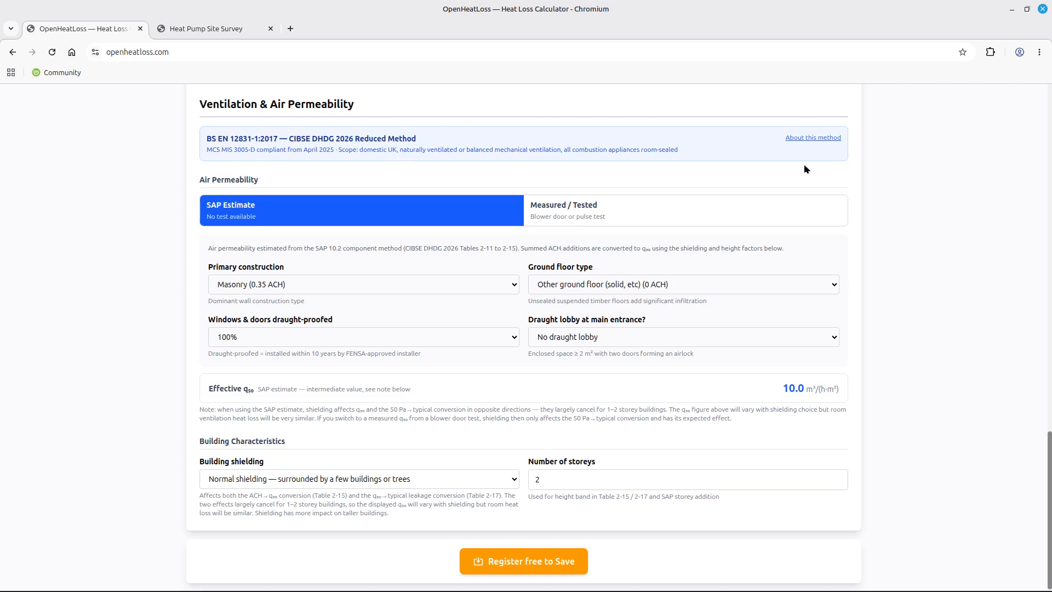
pyautogui.click(810, 138)
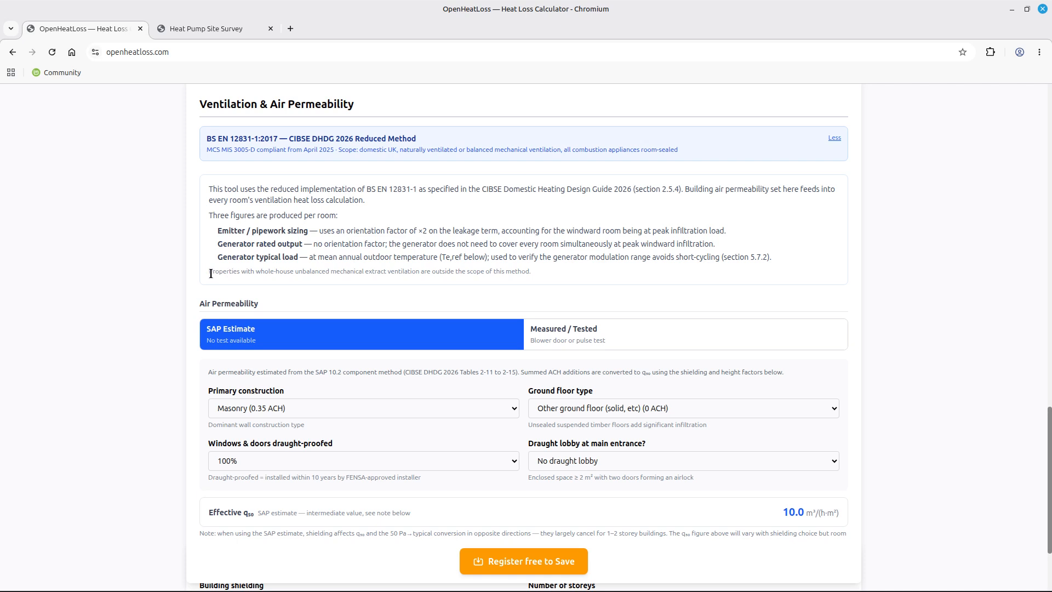
pyautogui.moveTo(209, 272); pyautogui.dragTo(521, 274)
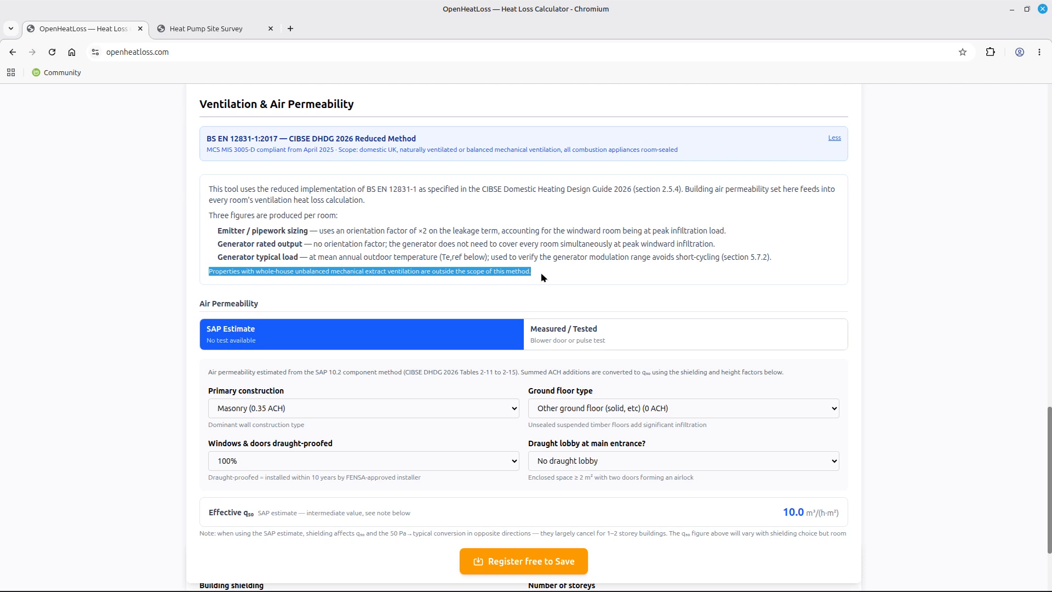
pyautogui.click(541, 273)
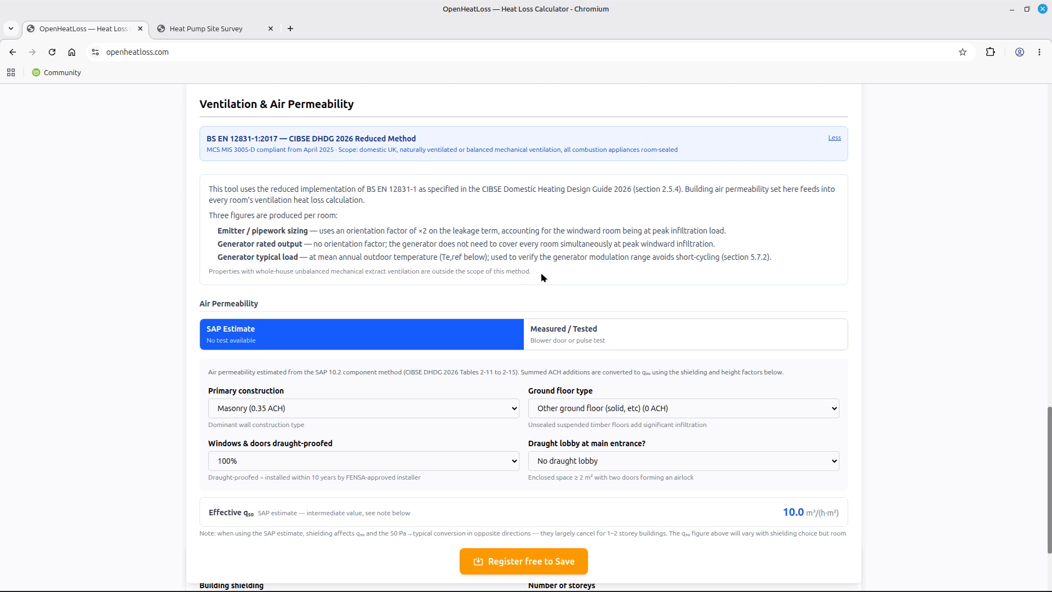
# - Switch air permeability to Measured / Tested to view its input, and return it to SAP Estimate
pyautogui.scroll(-3, 287, 268)
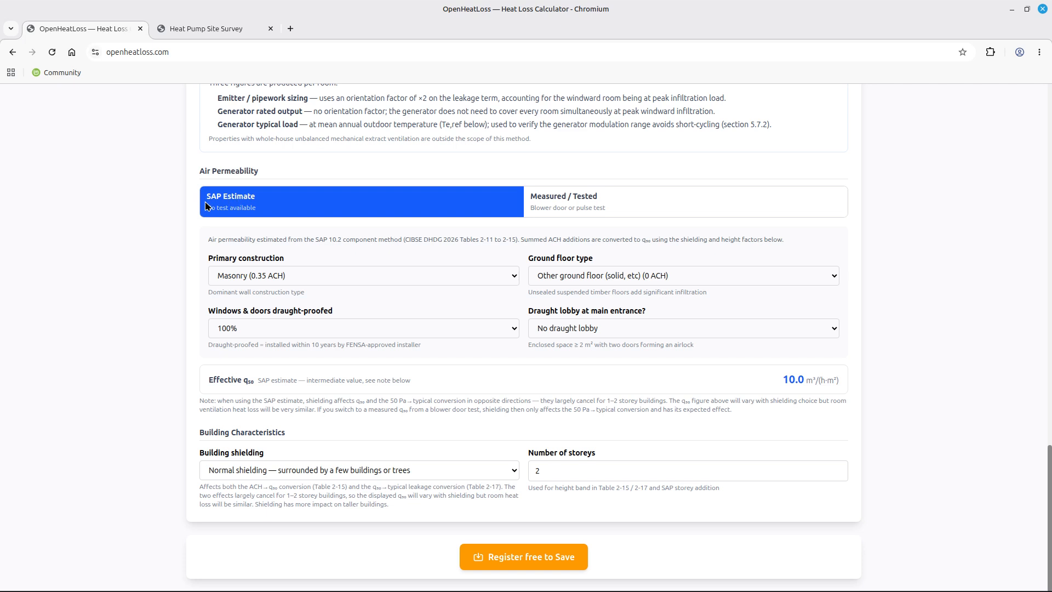
pyautogui.click(538, 211)
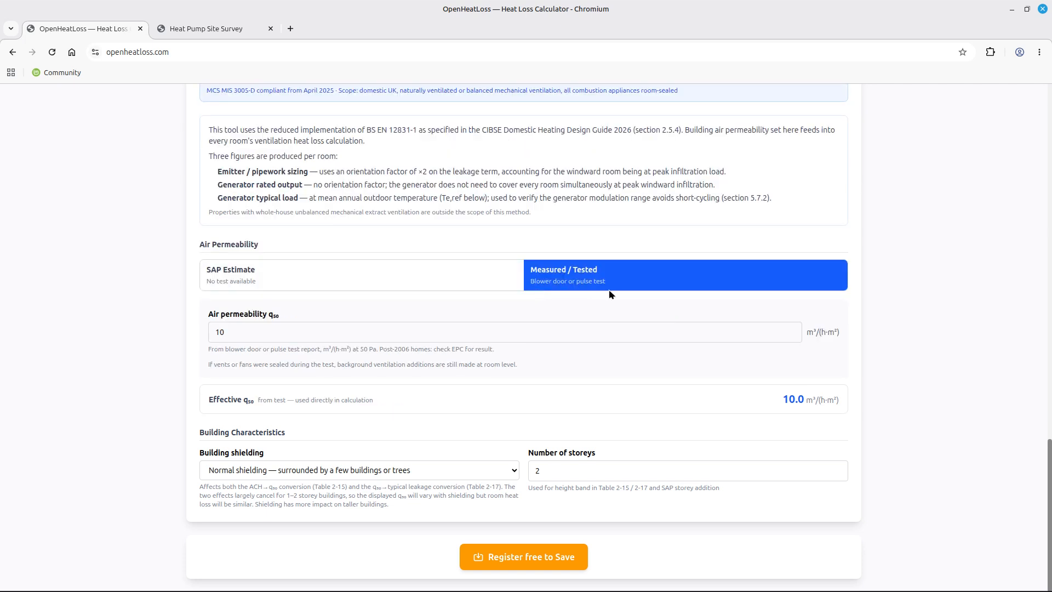
pyautogui.click(369, 285)
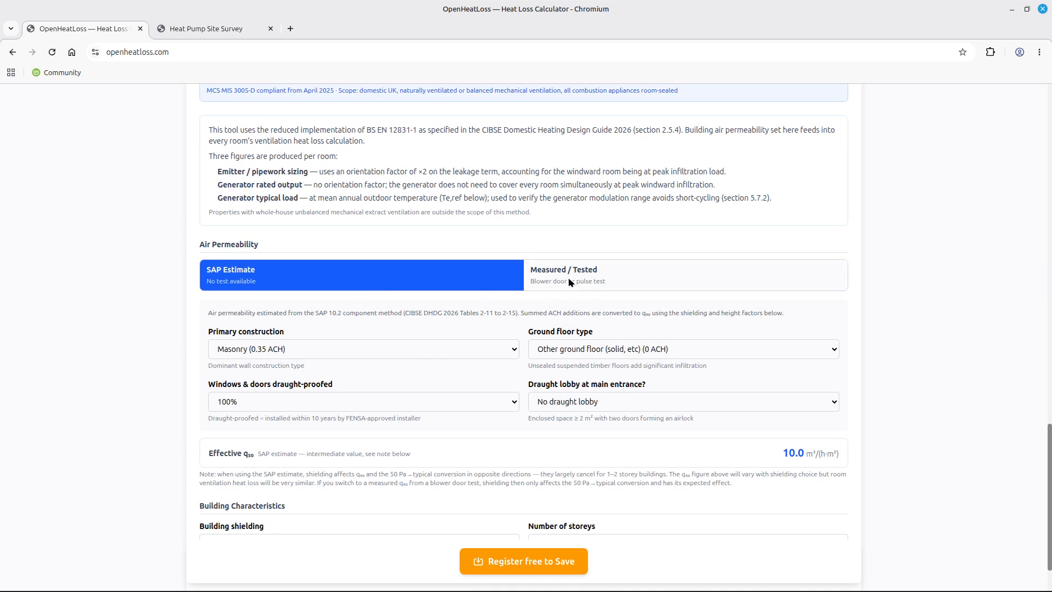
# - Review the primary construction and ground floor type options of the SAP estimate without changing either selection
pyautogui.scroll(-2, 449, 309)
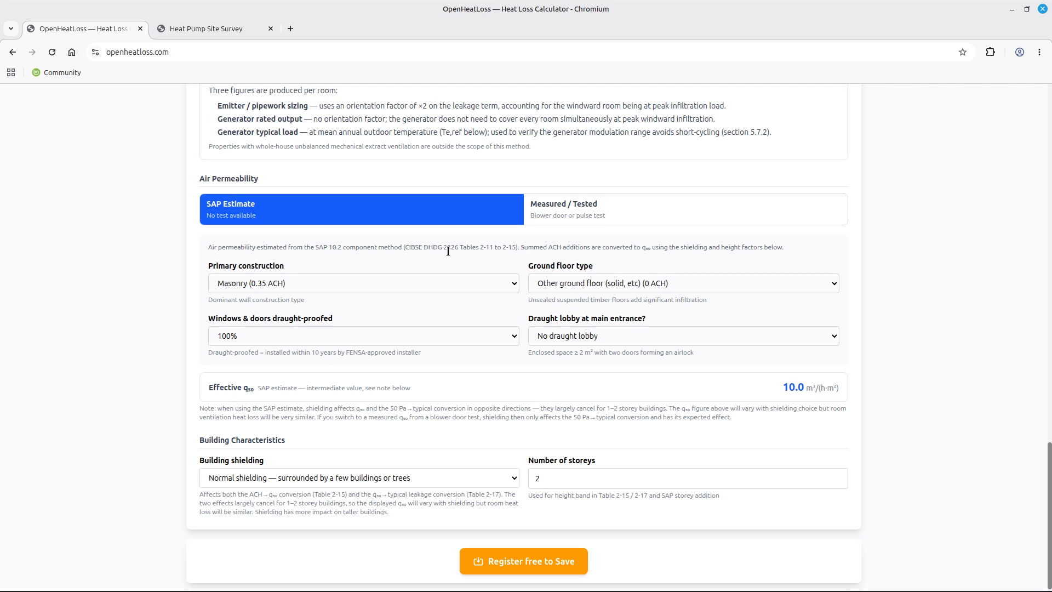
pyautogui.click(251, 285)
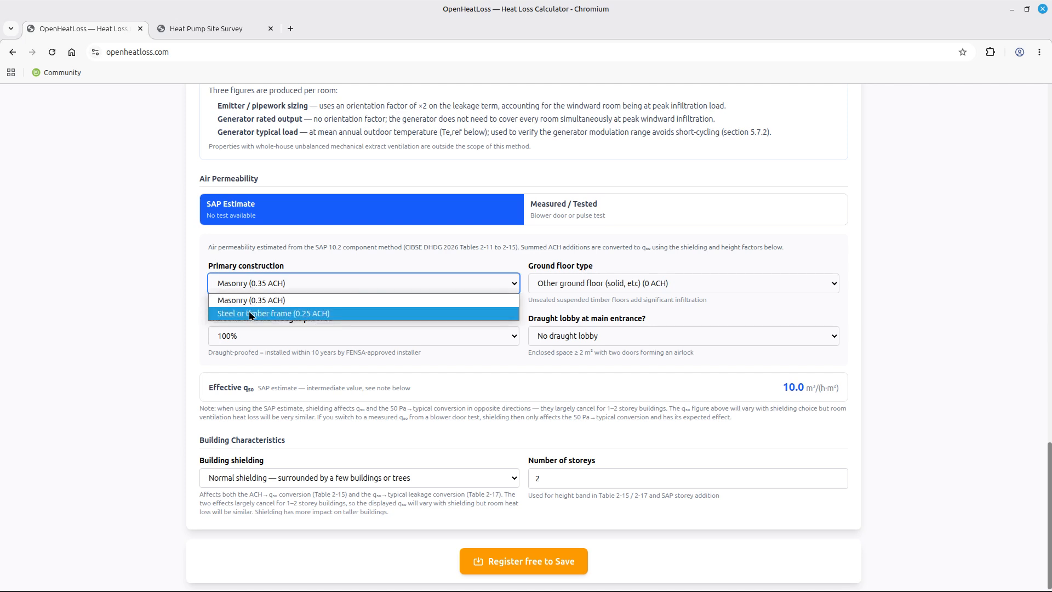
pyautogui.click(371, 259)
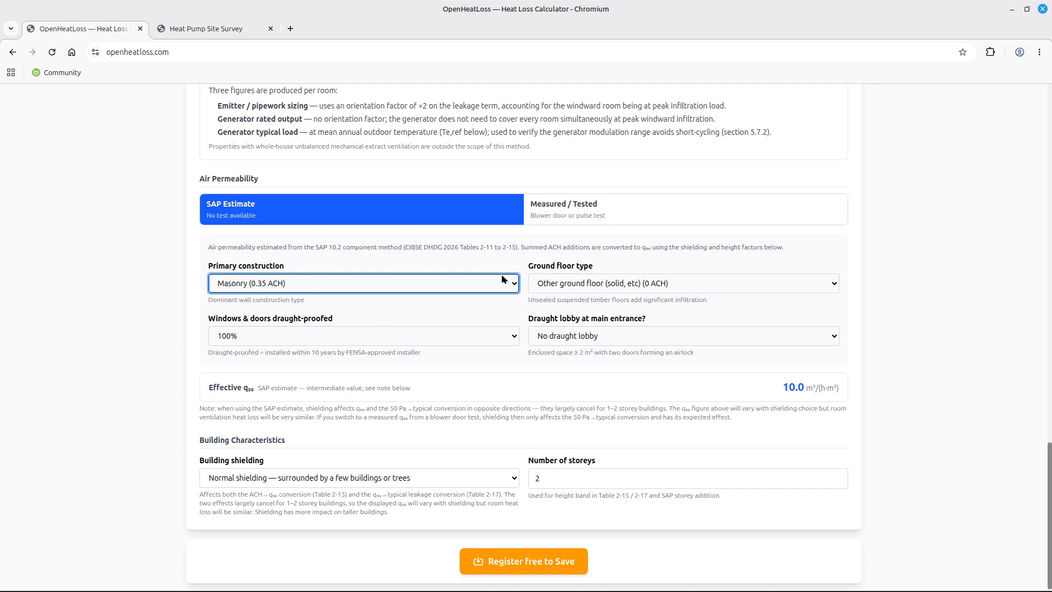
pyautogui.click(599, 285)
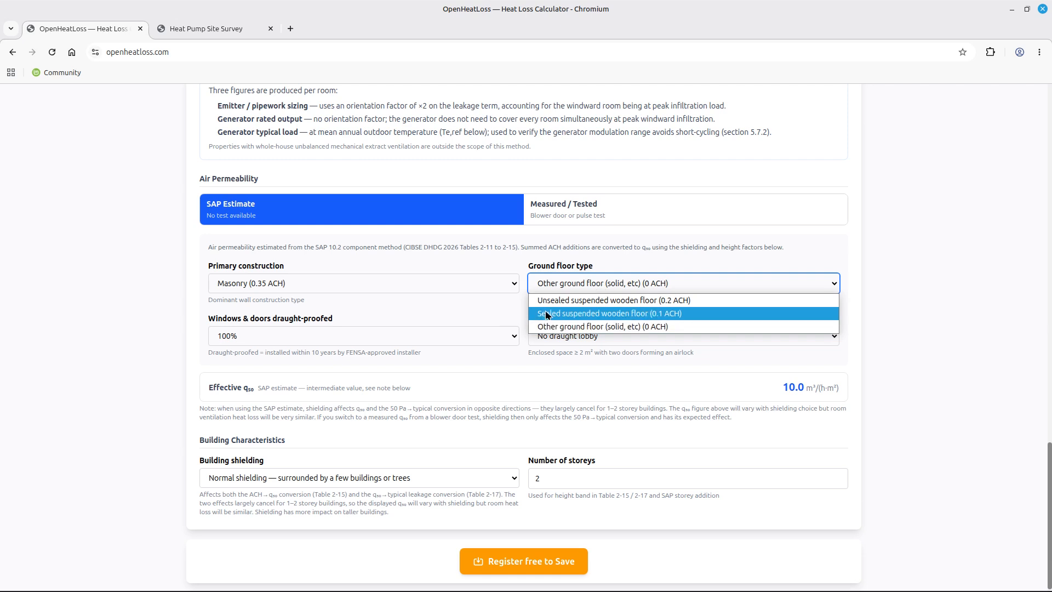
pyautogui.click(482, 299)
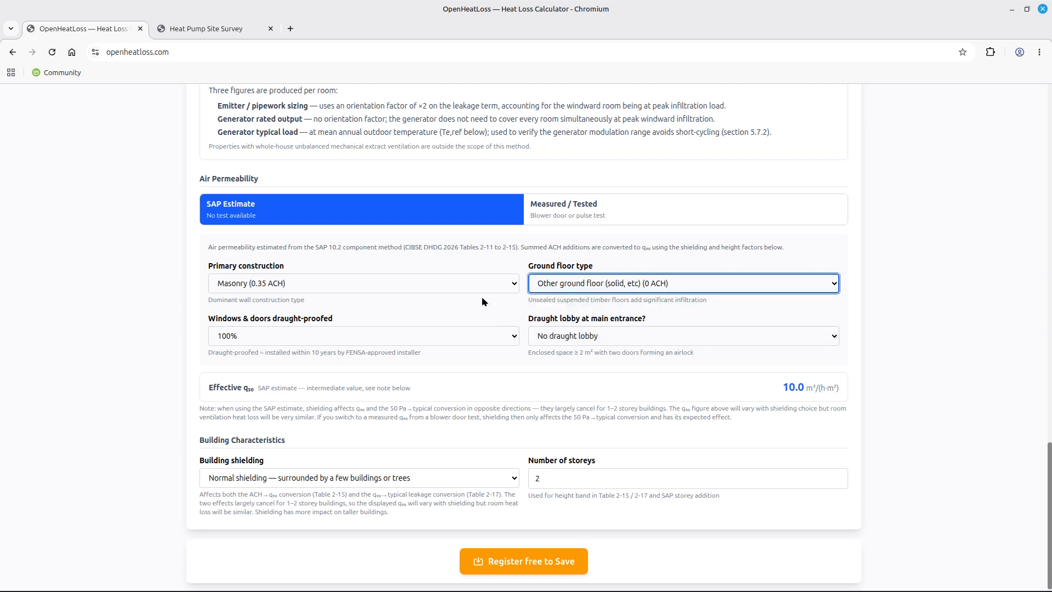
# - Review the draught-proofing percentages for windows and doors and the draught lobby size requirement, leaving both settings as they are
pyautogui.click(210, 322)
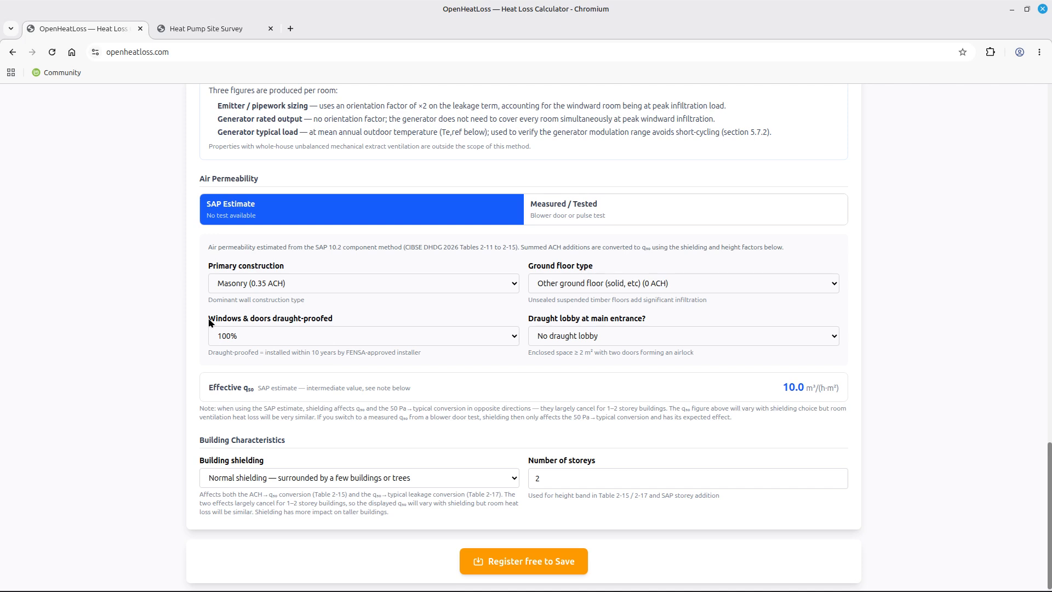
pyautogui.moveTo(209, 321); pyautogui.dragTo(295, 323)
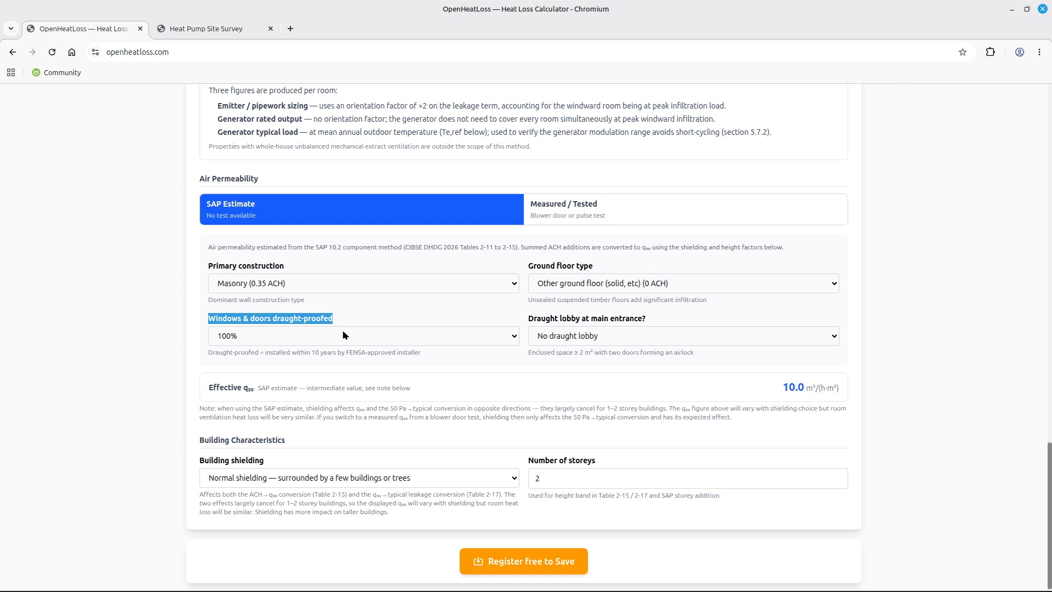
pyautogui.click(340, 334)
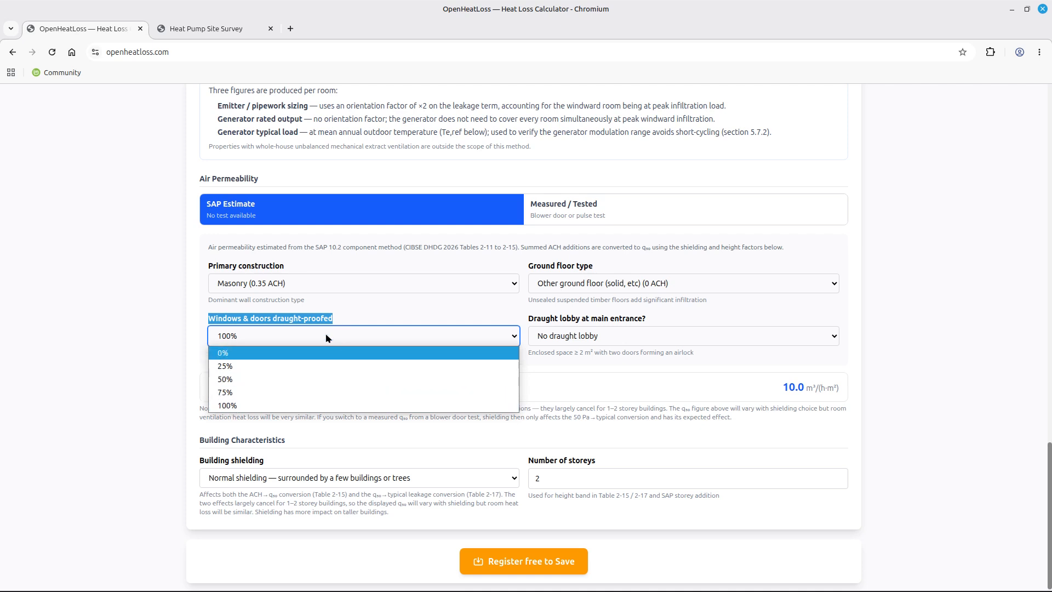
pyautogui.click(385, 314)
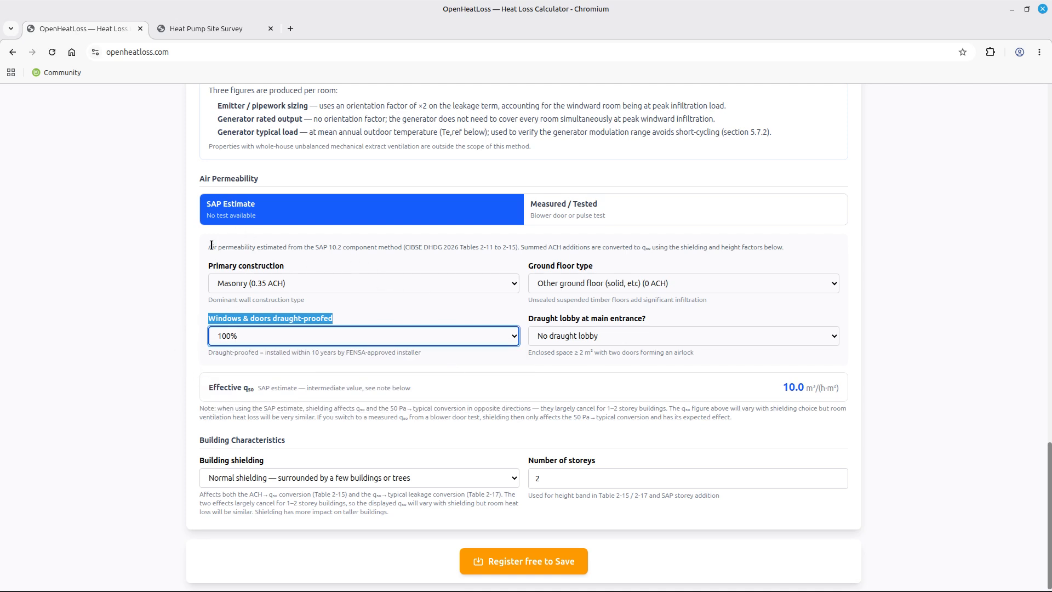
pyautogui.click(415, 313)
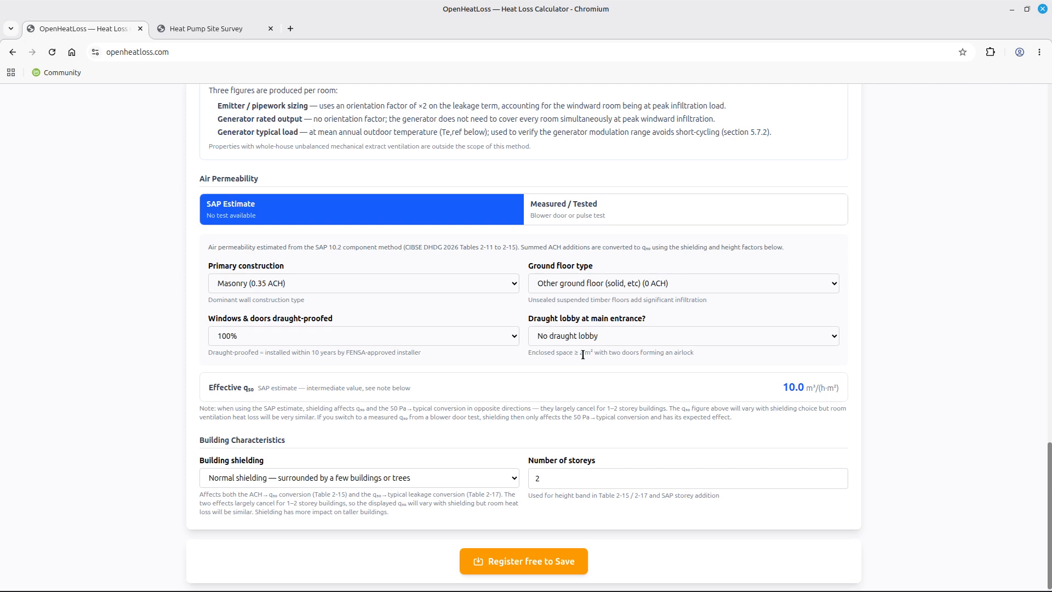
pyautogui.moveTo(572, 352); pyautogui.dragTo(597, 352)
pyautogui.click(545, 355)
# - Set building shielding to "No shielding — building is in the open" and check its effect on the effective q50
pyautogui.scroll(-1, 481, 350)
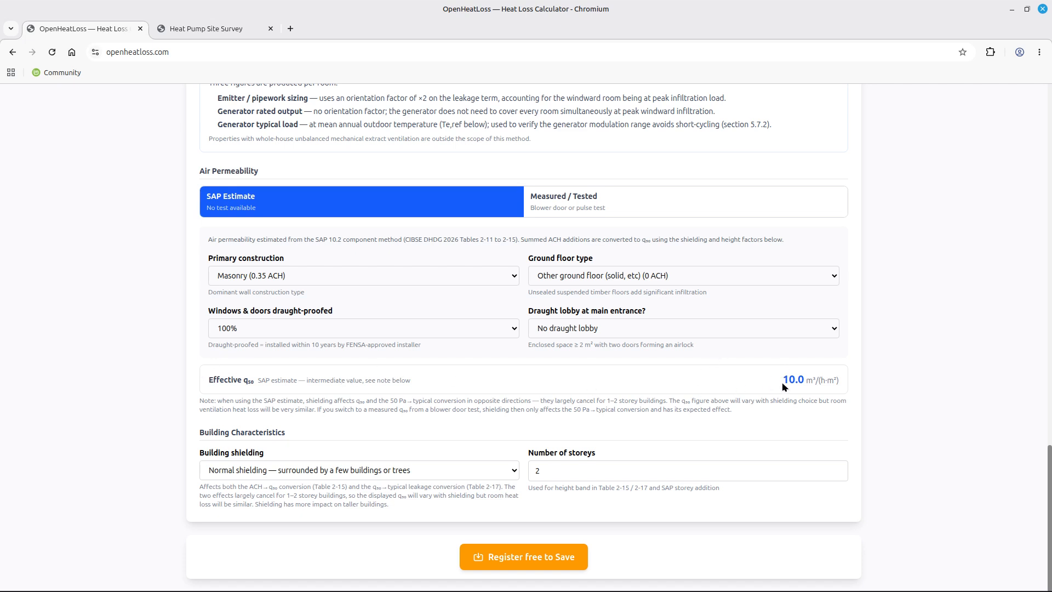
pyautogui.moveTo(783, 379); pyautogui.dragTo(812, 380)
pyautogui.click(320, 471)
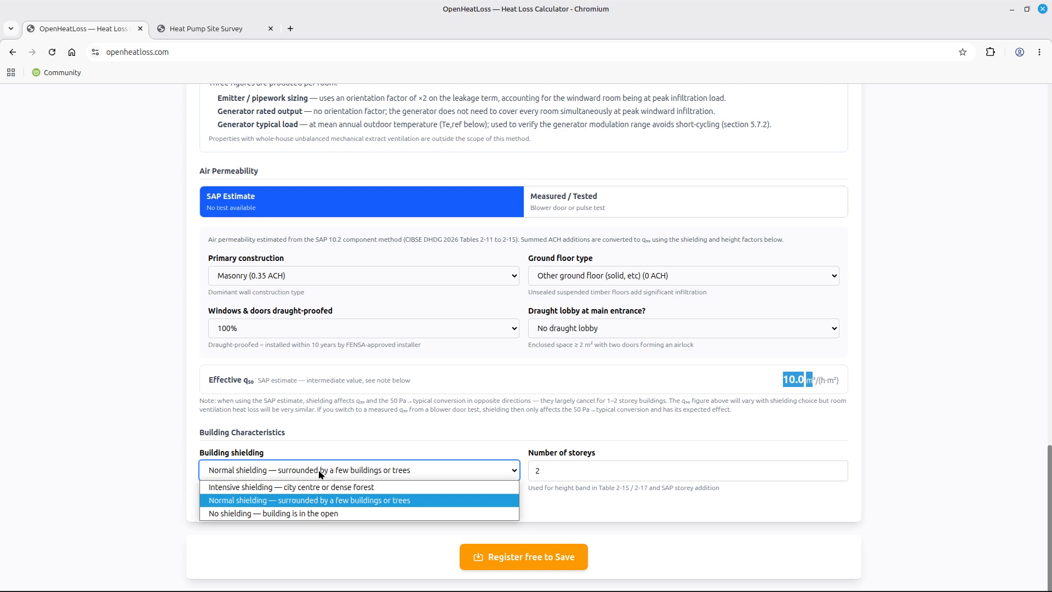
pyautogui.click(304, 515)
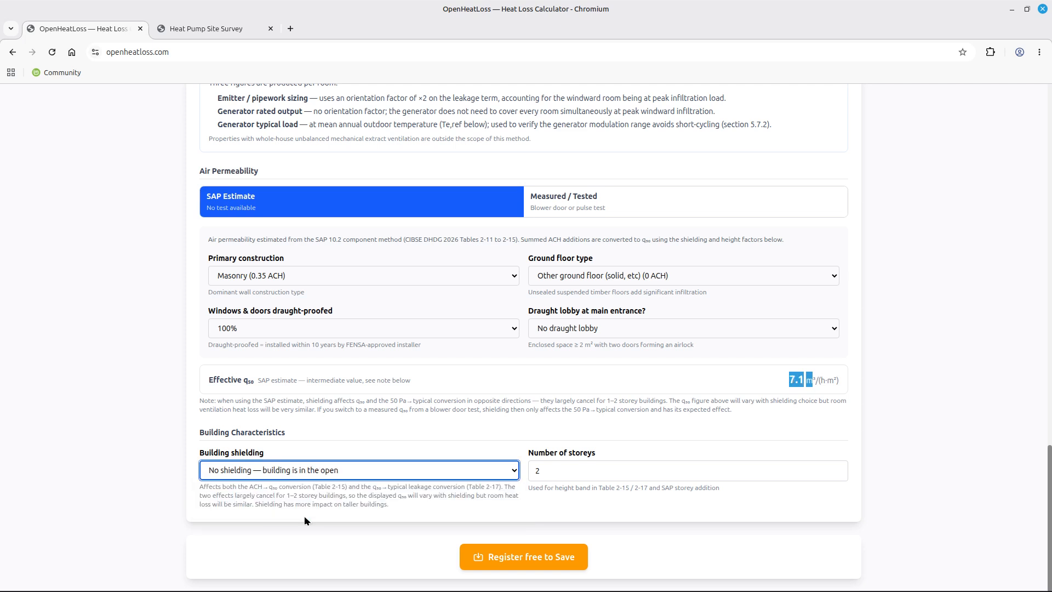
pyautogui.click(792, 378)
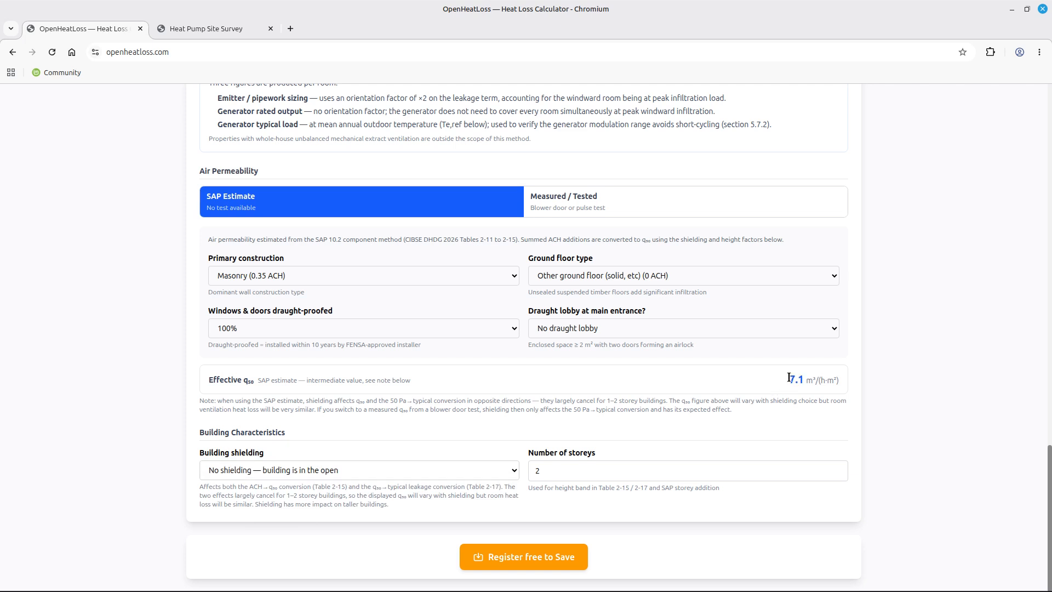
pyautogui.moveTo(789, 377); pyautogui.dragTo(815, 378)
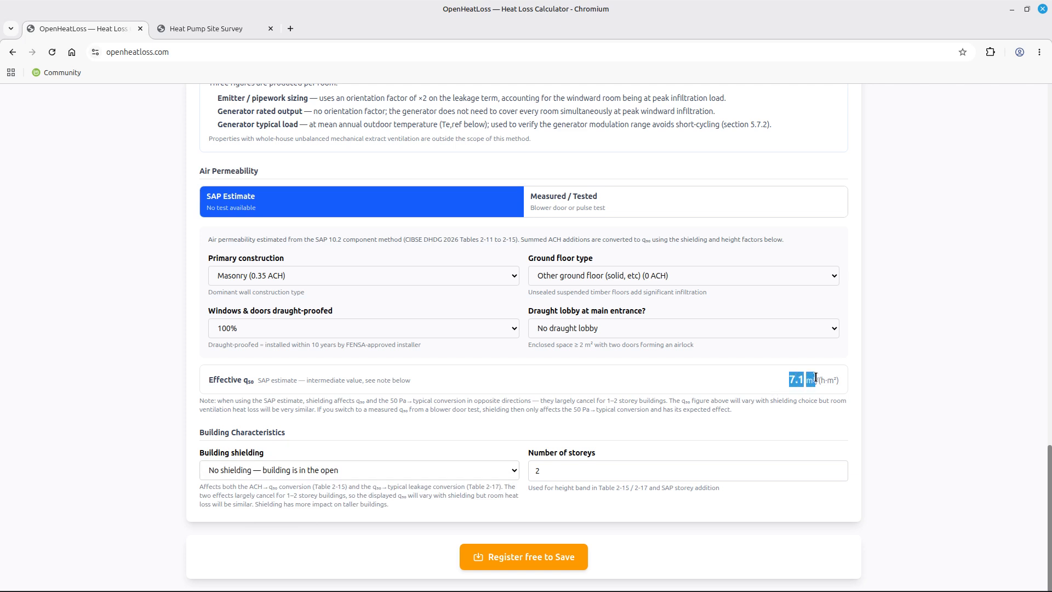
# - Set building shielding to "Intensive shielding — city centre or dense forest" and check its effect on the effective q50
pyautogui.click(310, 473)
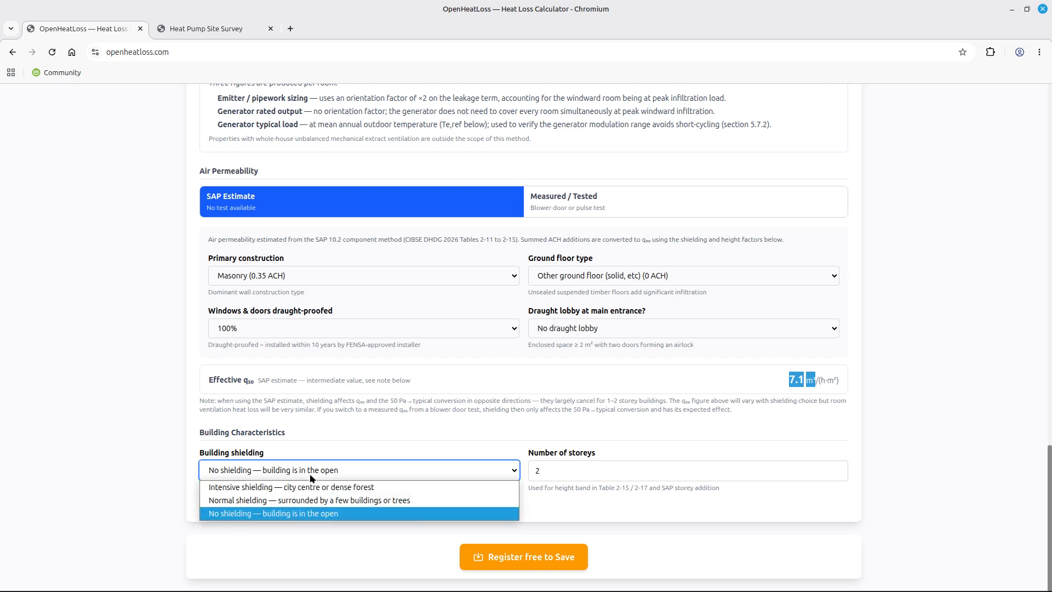
pyautogui.click(305, 484)
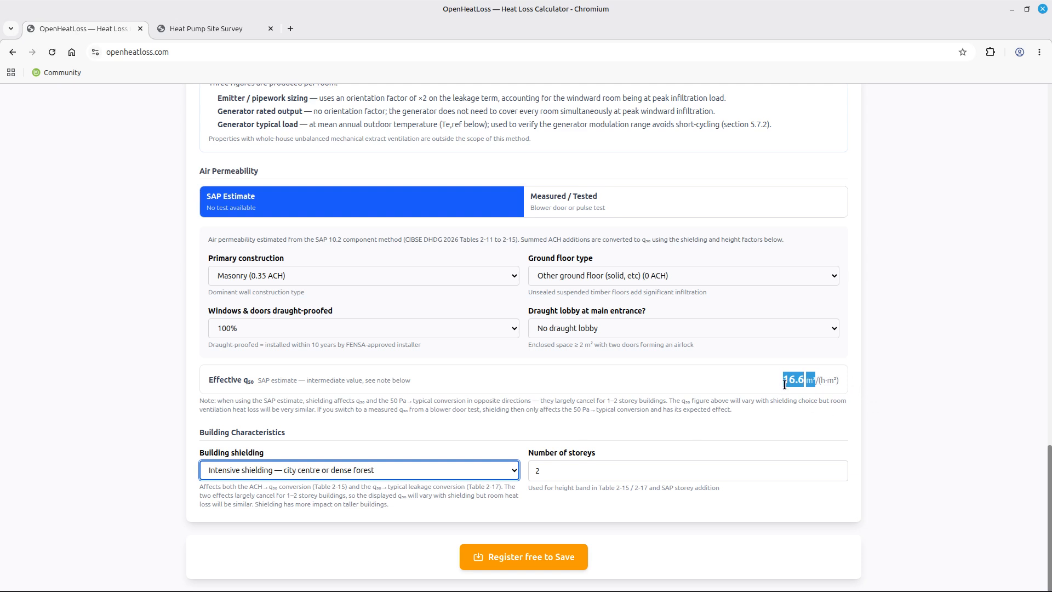
pyautogui.click(613, 416)
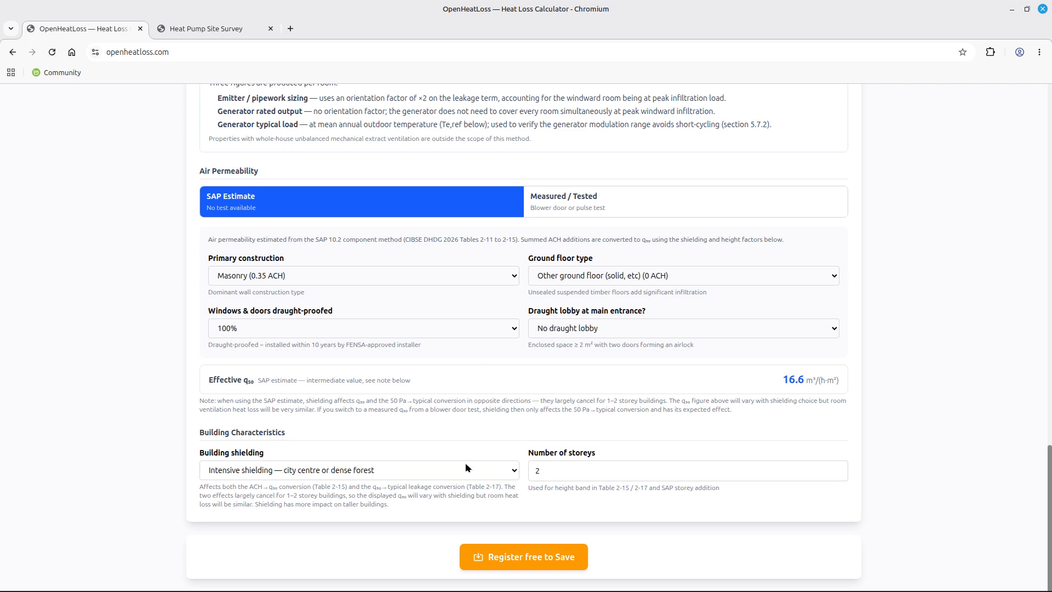
# - Switch air permeability to Measured / Tested and select the existing q50 value in its input
pyautogui.click(572, 467)
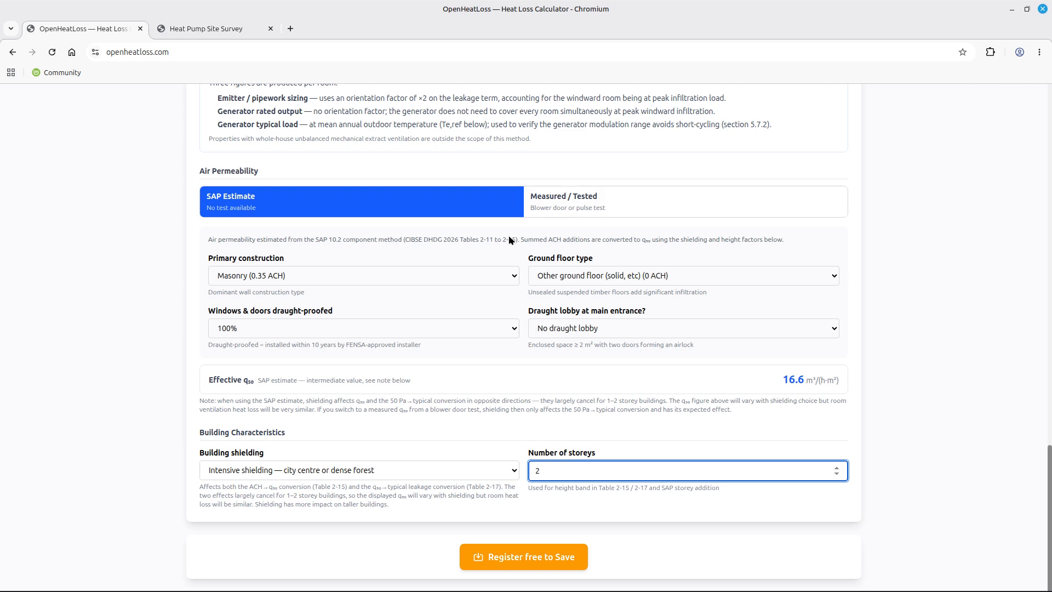
pyautogui.click(584, 200)
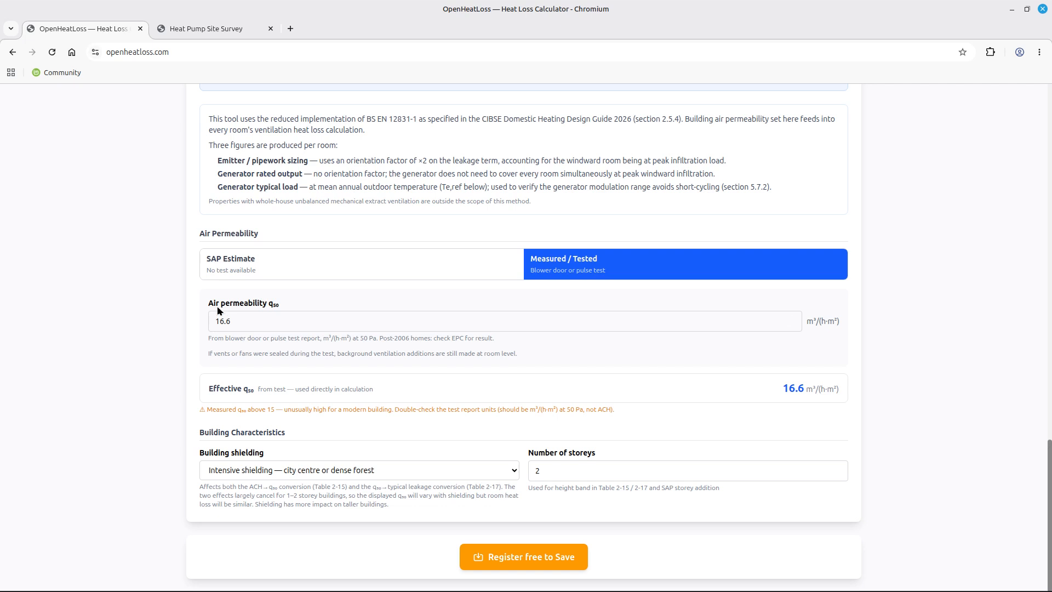
pyautogui.doubleClick(257, 321)
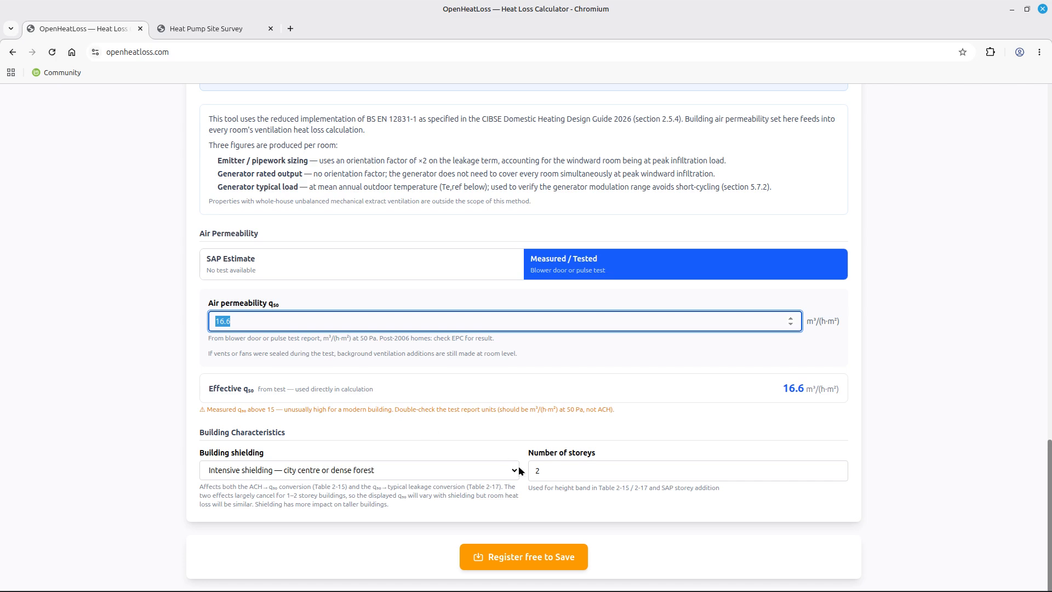
# - Look back over the project information page, from the project and customer details through the installation address to the BUS grant section
pyautogui.scroll(15, 513, 446)
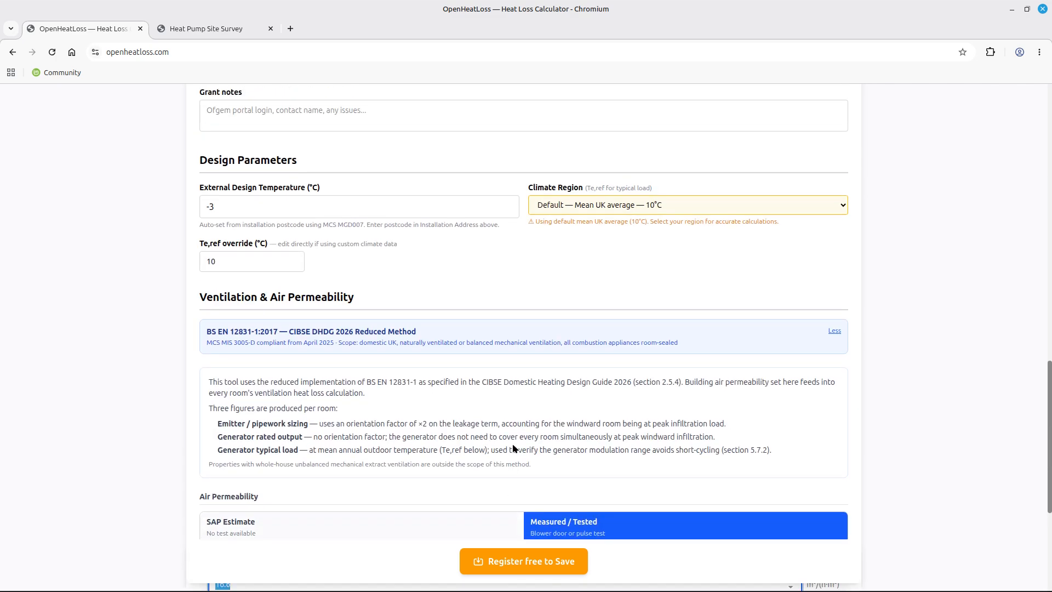
pyautogui.scroll(10, 513, 444)
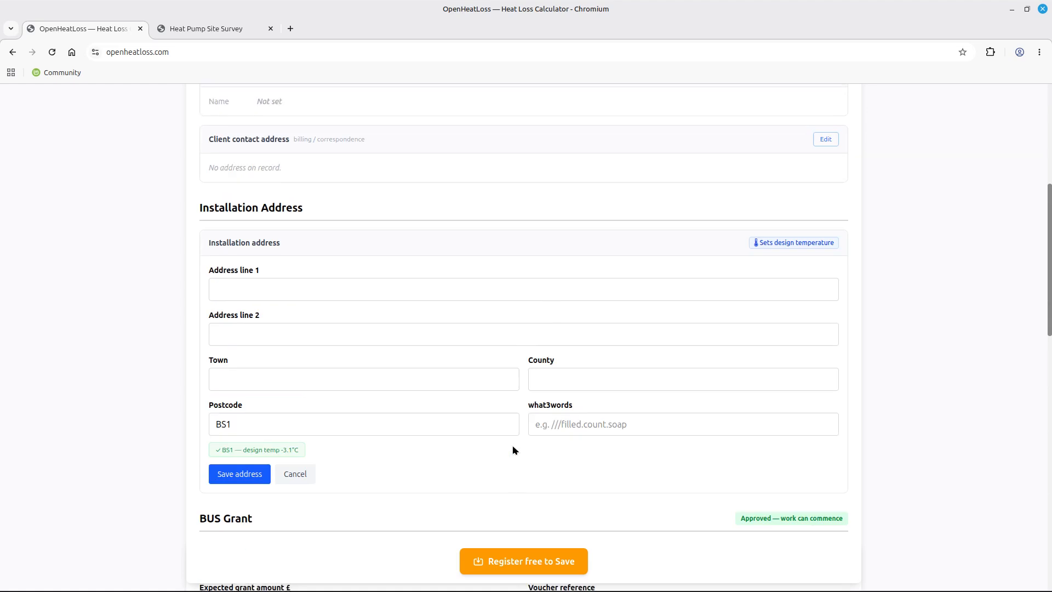
pyautogui.scroll(2, 512, 449)
pyautogui.scroll(-2, 512, 449)
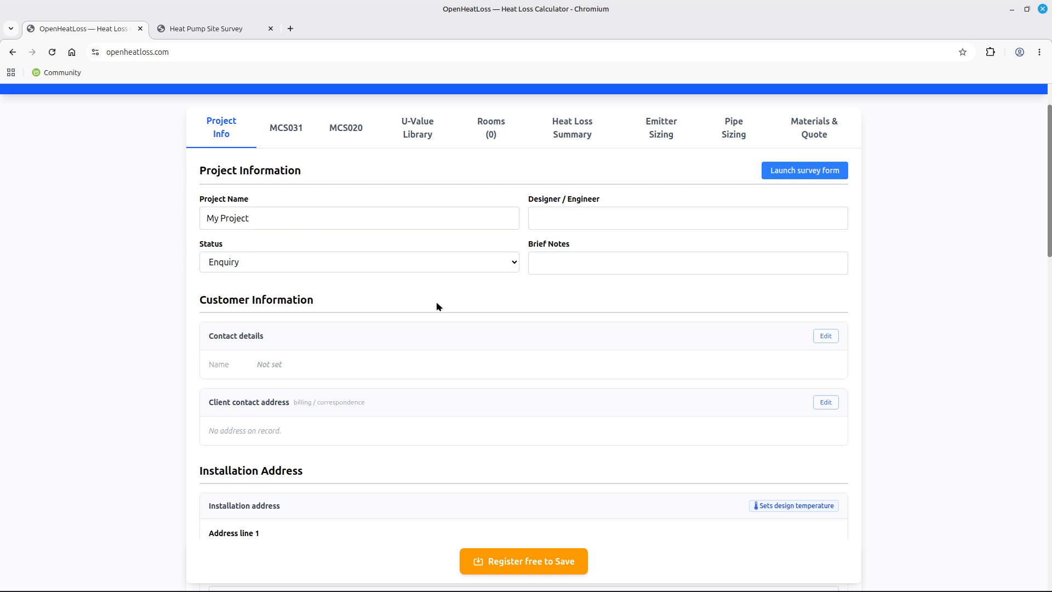
pyautogui.scroll(-6, 437, 302)
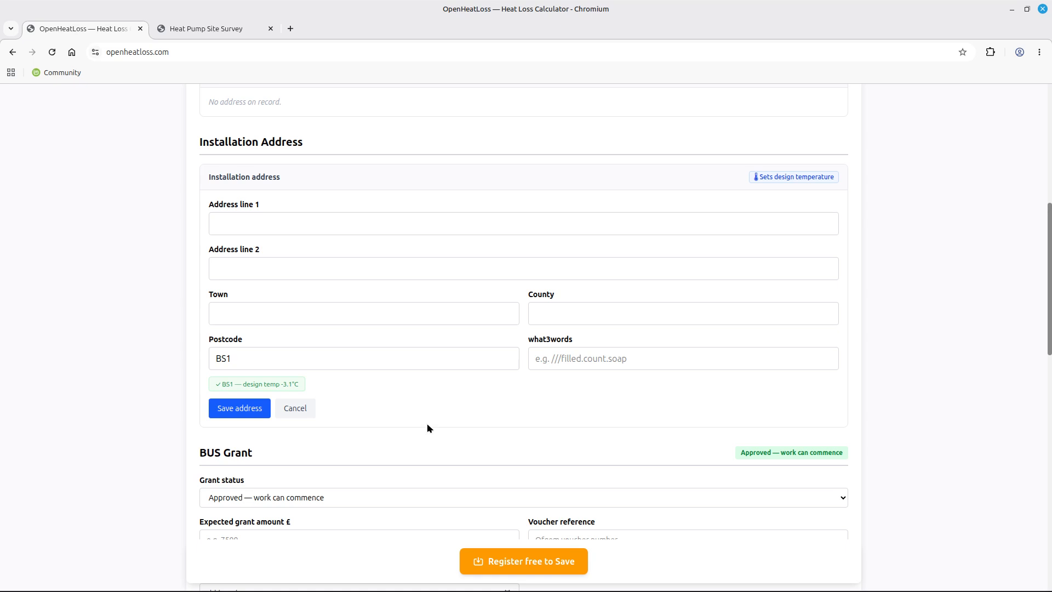
pyautogui.scroll(-2, 427, 420)
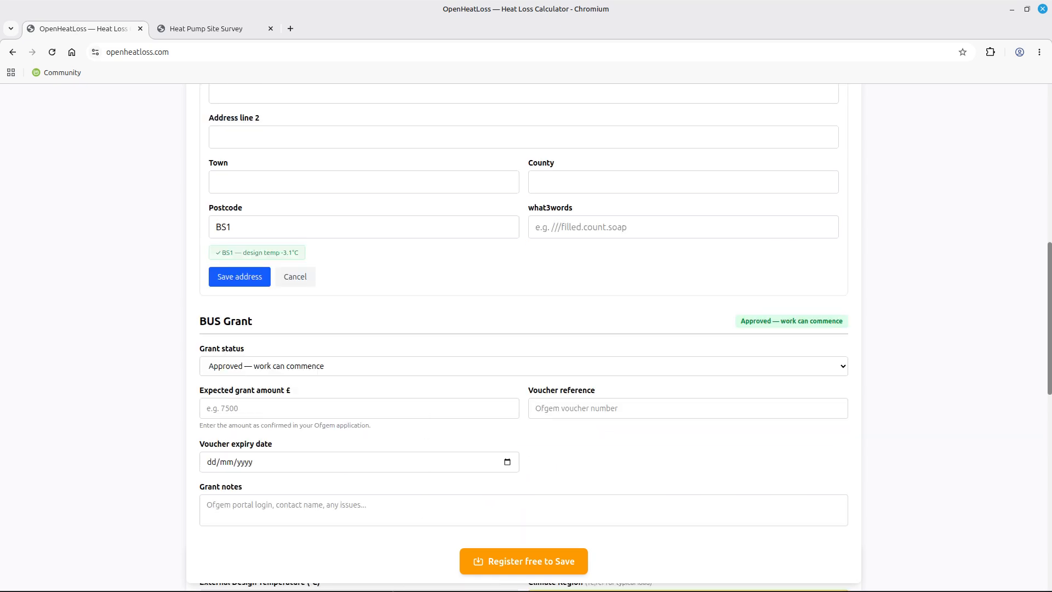